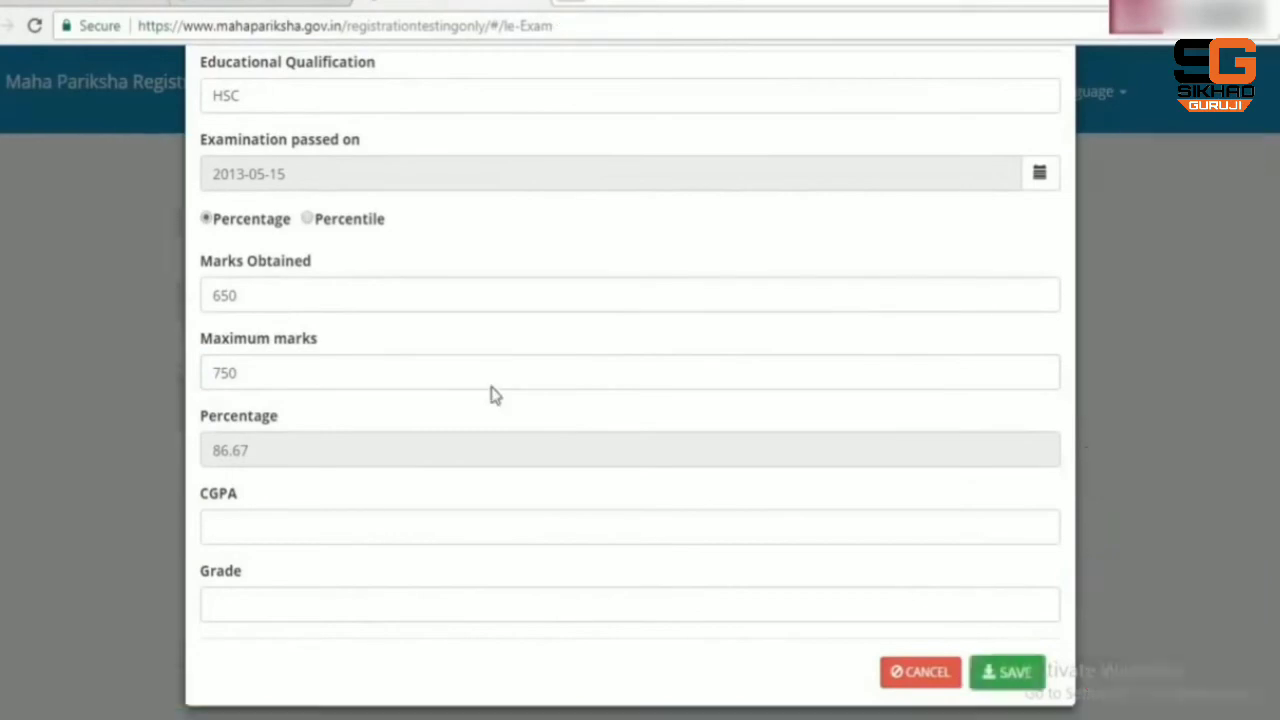
# Step: Save the HSC qualification and continue from the profile to the exam selection, confirming that the form is final
pyautogui.scroll(-5, 491, 395)
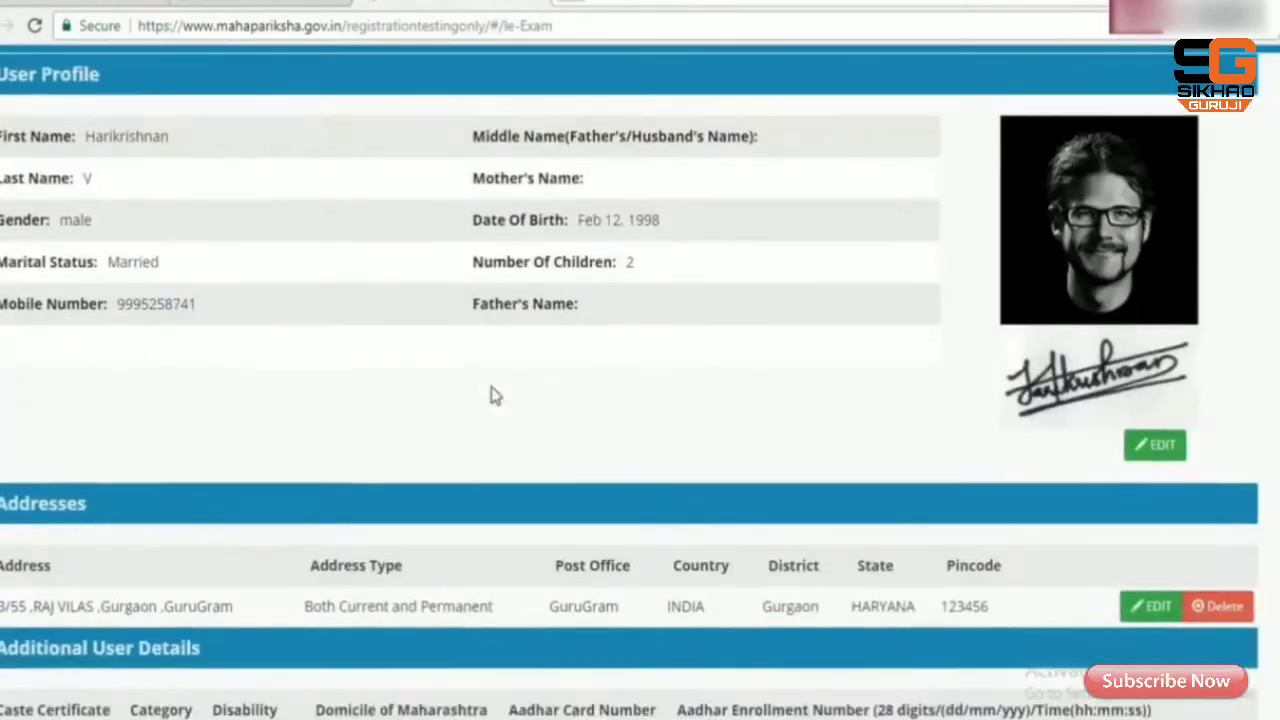
pyautogui.scroll(-1, 491, 395)
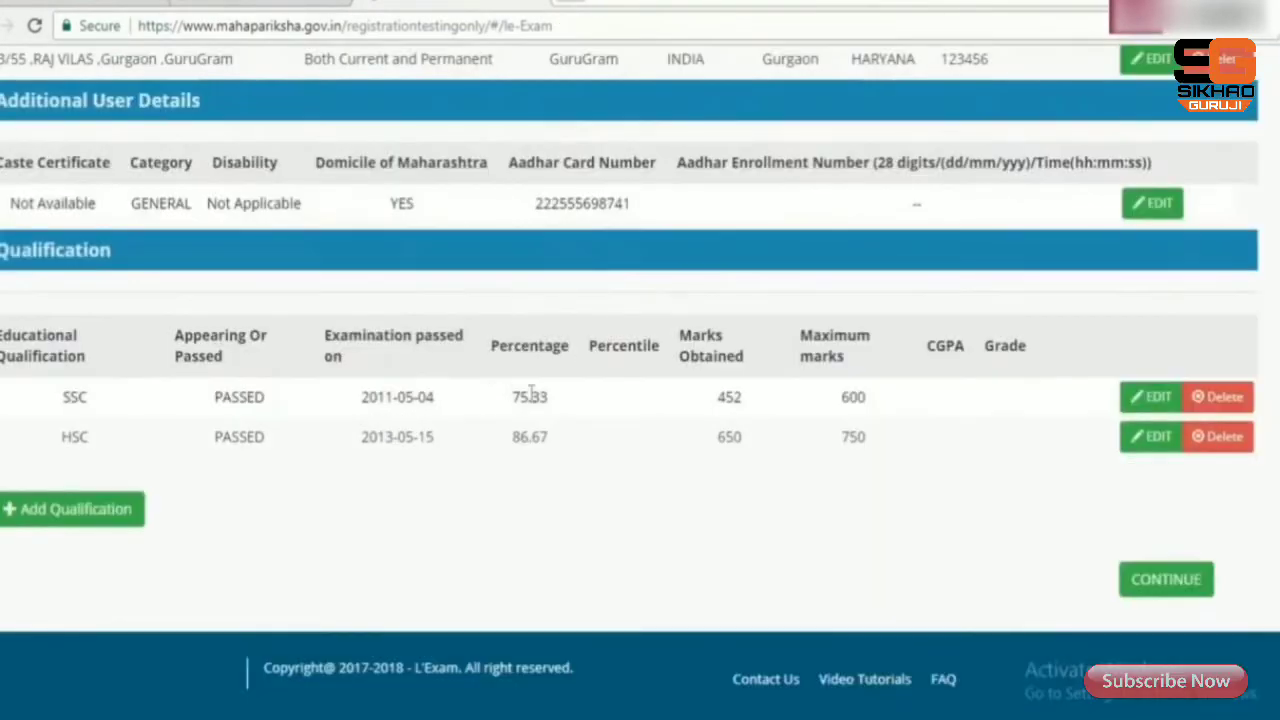
pyautogui.click(1145, 583)
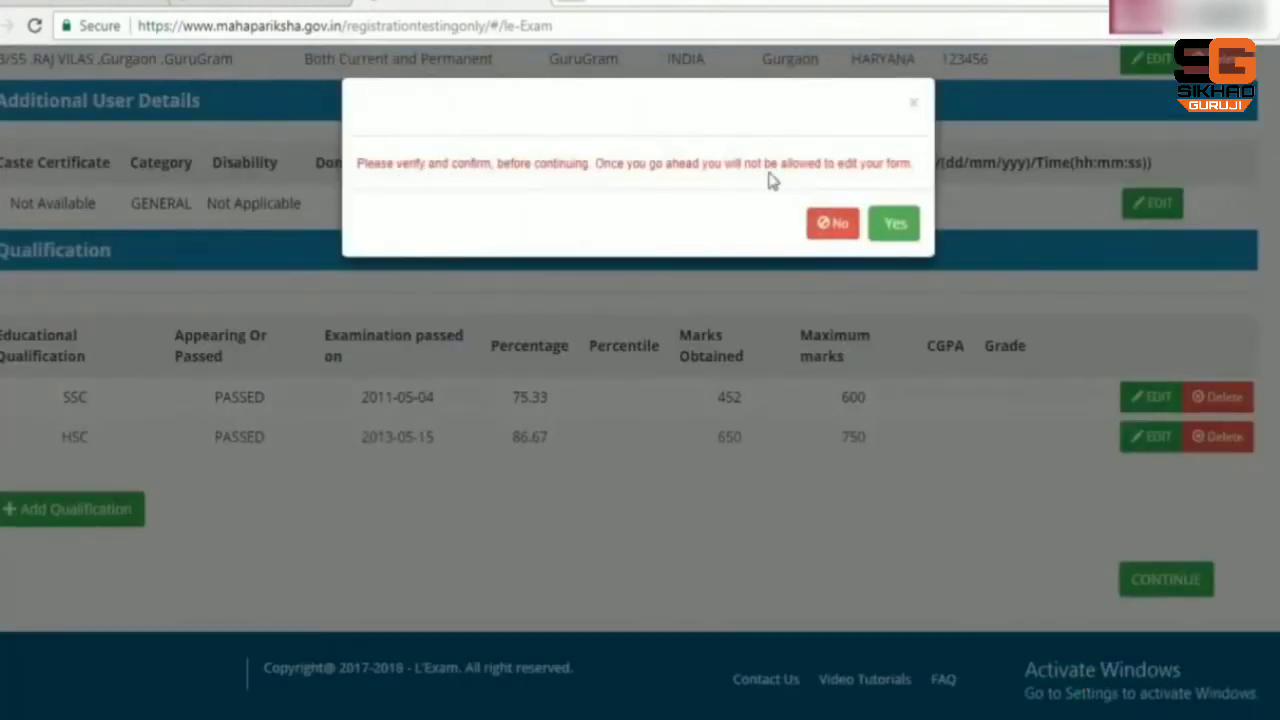
pyautogui.click(892, 226)
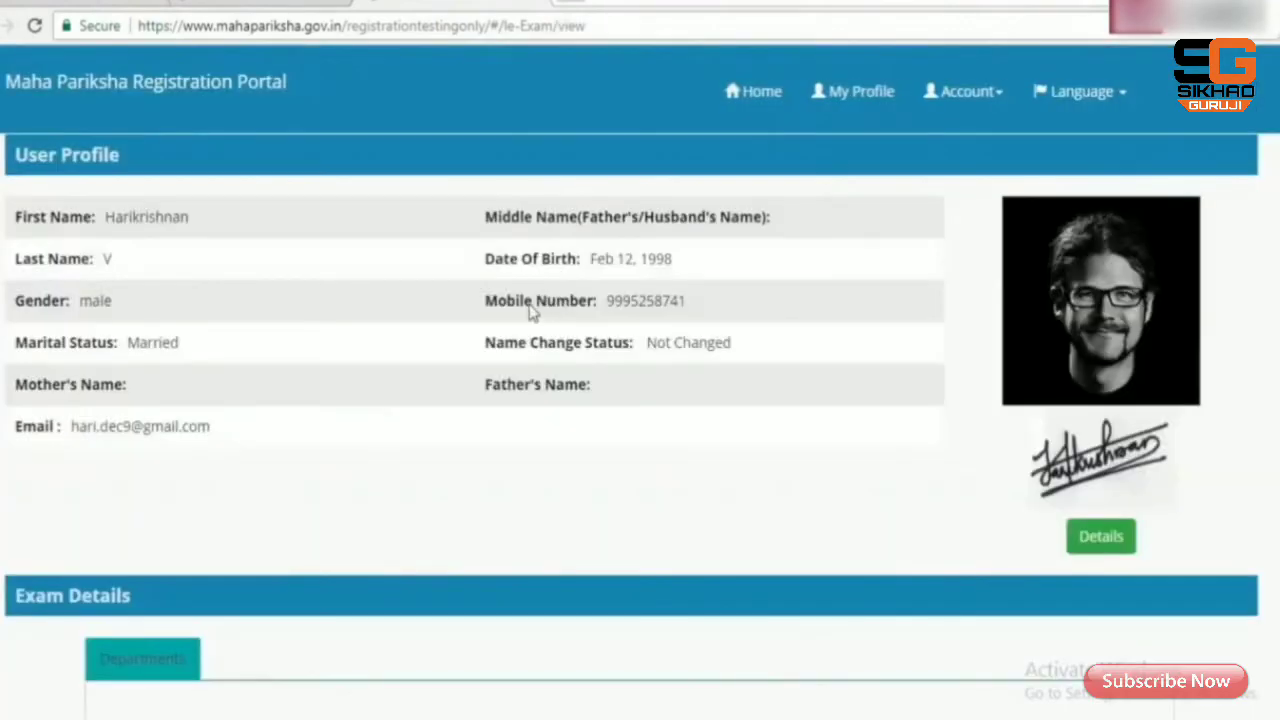
# Step: Expand the full user profile details and review the addresses, additional user details and qualifications
pyautogui.scroll(-1, 978, 388)
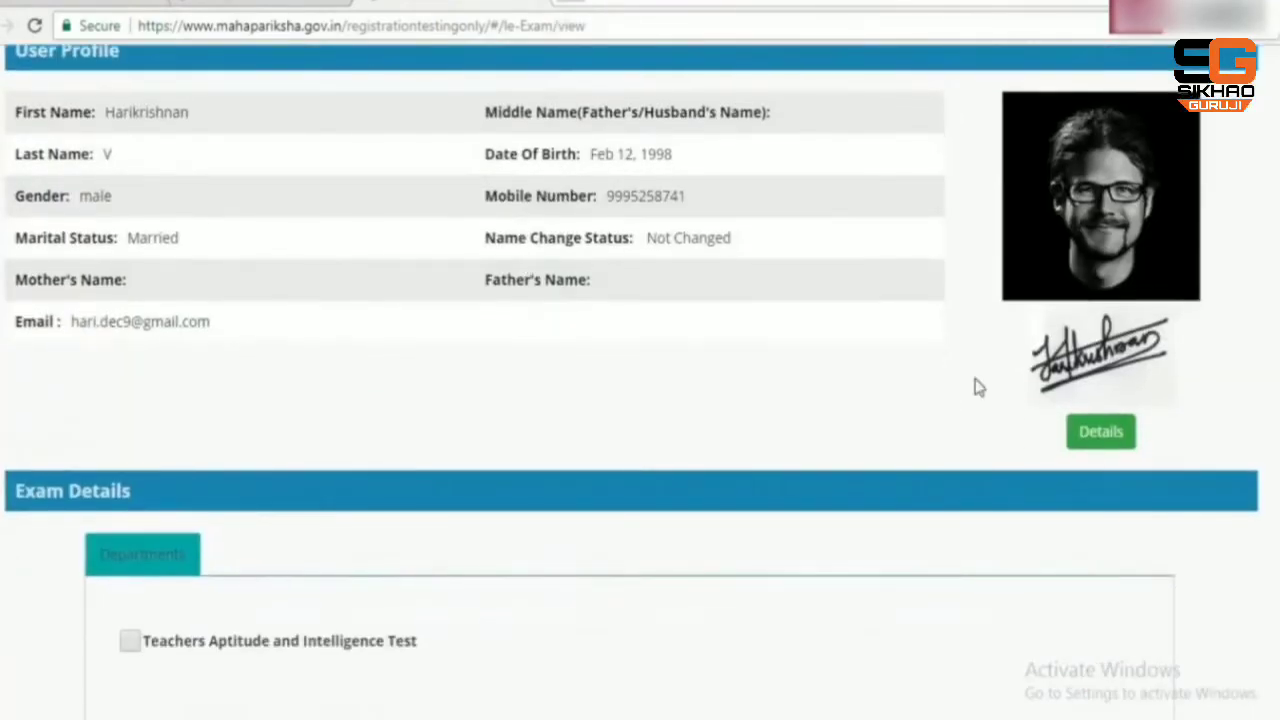
pyautogui.click(1118, 431)
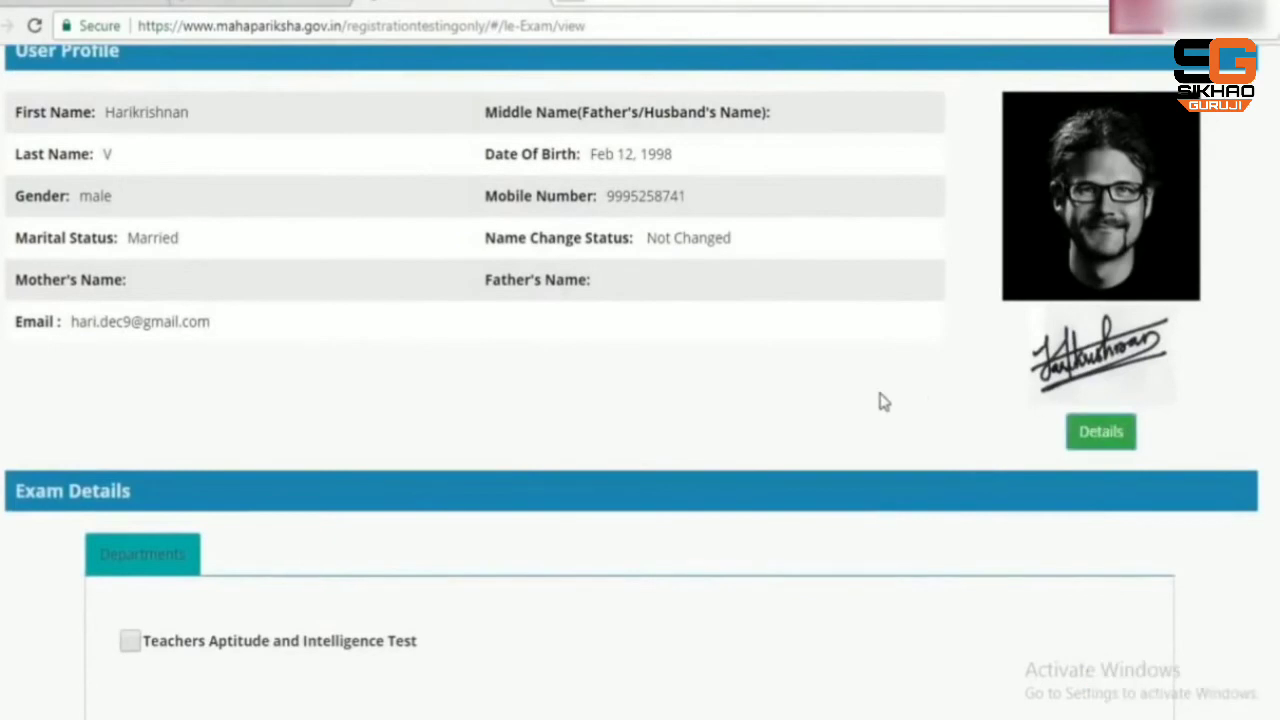
pyautogui.click(1087, 441)
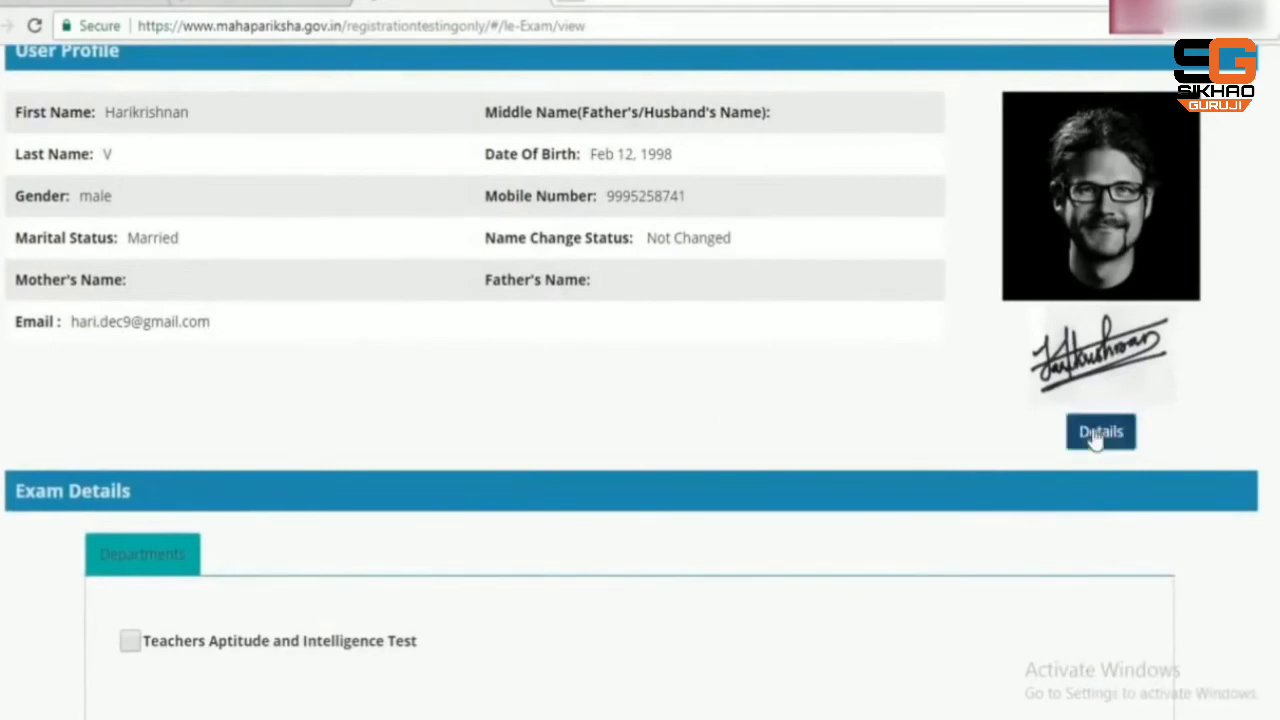
pyautogui.scroll(-1, 716, 447)
pyautogui.scroll(-7, 716, 447)
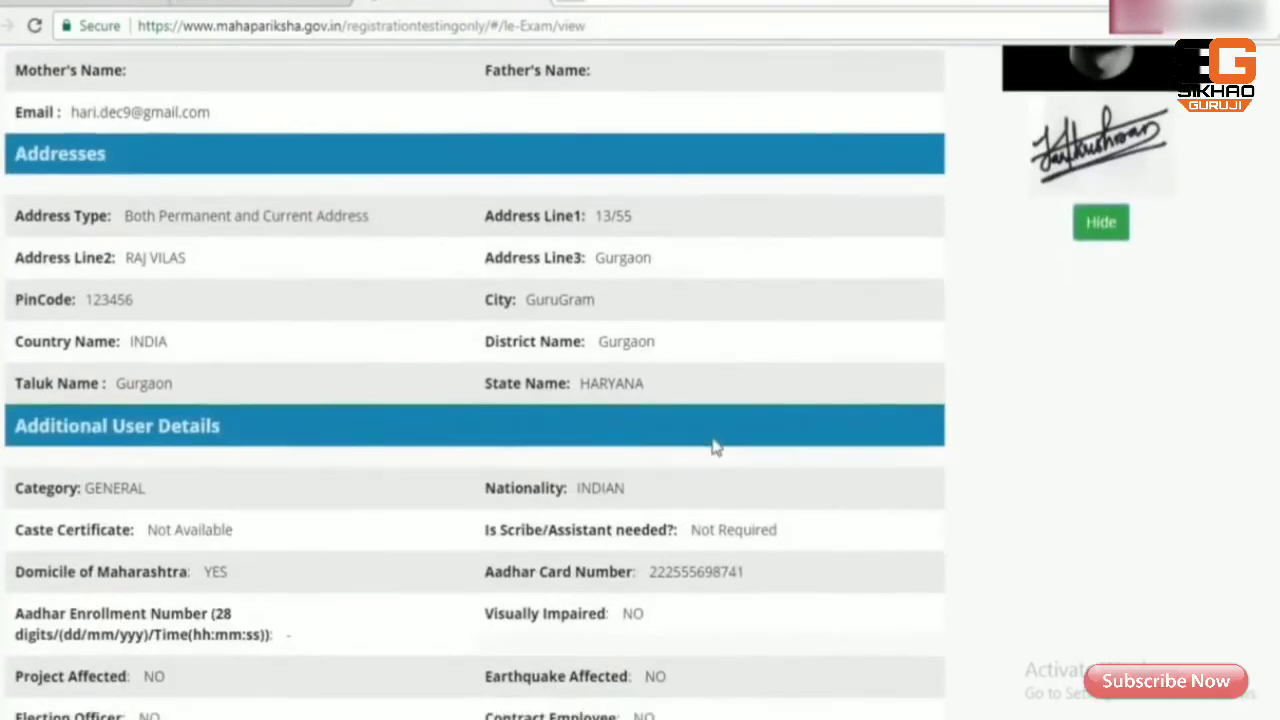
pyautogui.scroll(-5, 716, 447)
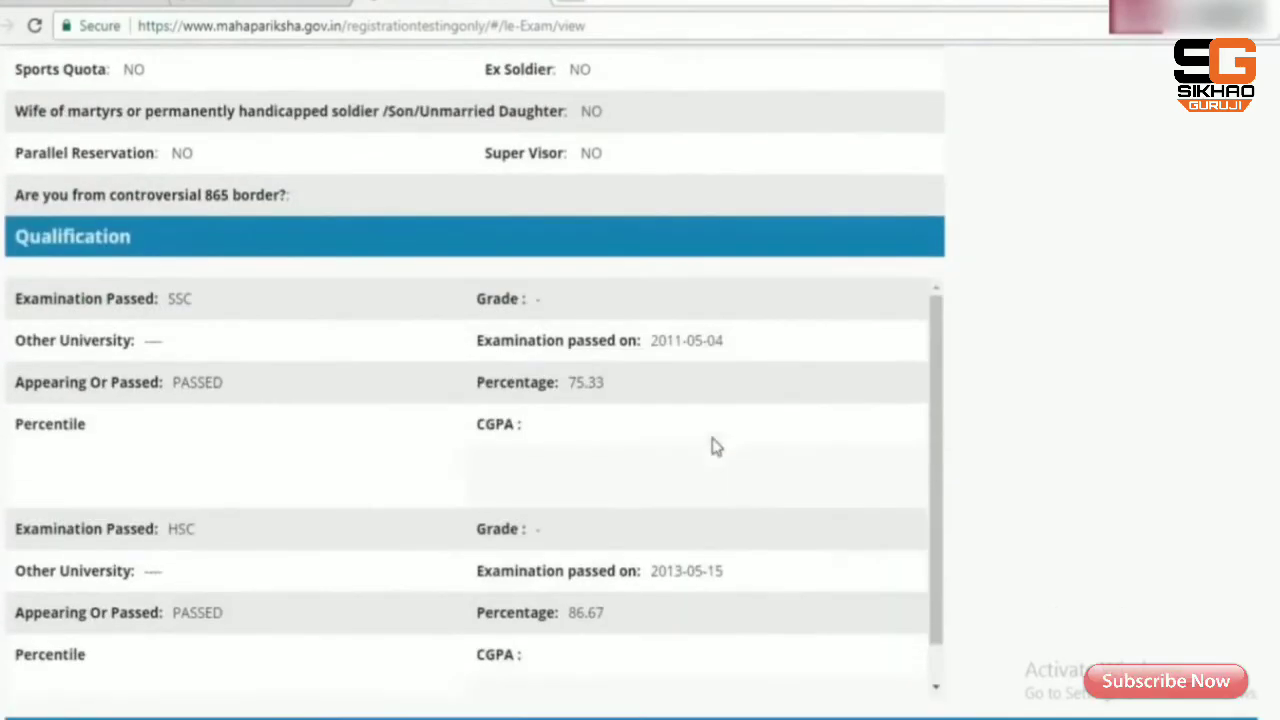
pyautogui.scroll(-2, 716, 447)
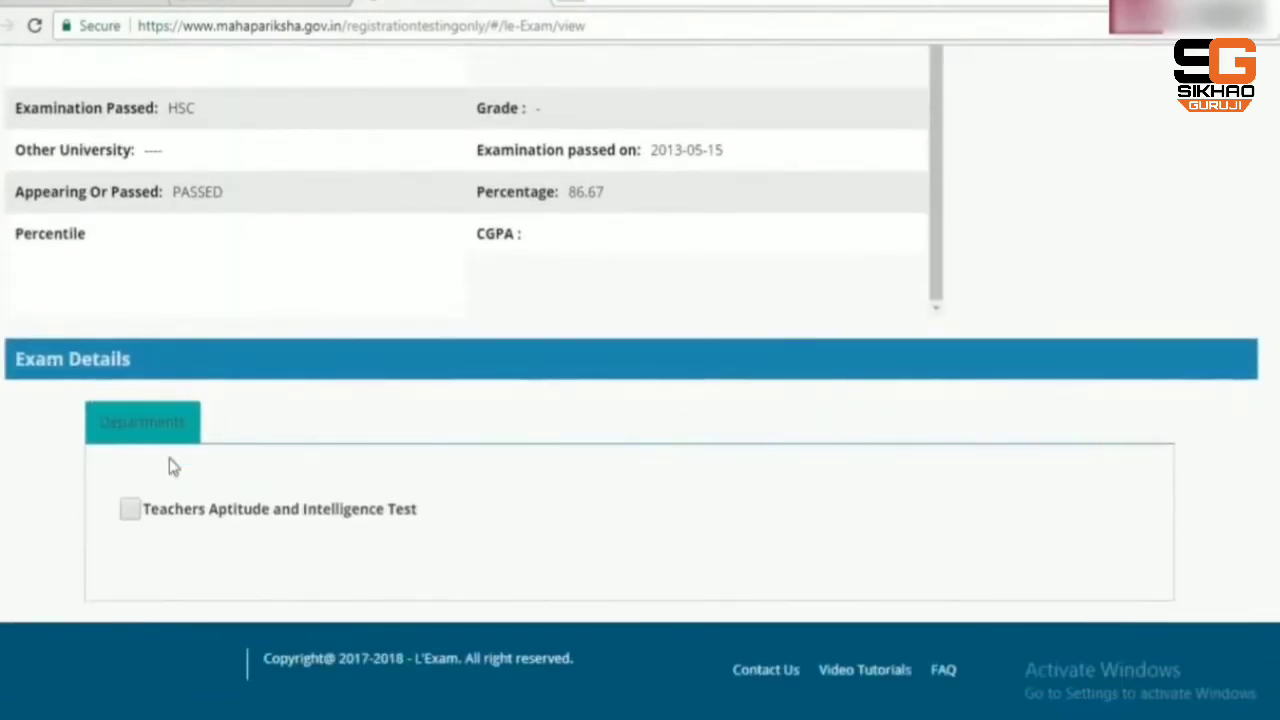
# Step: Select the Teachers Aptitude and Intelligence Test department and show its exams
pyautogui.click(130, 510)
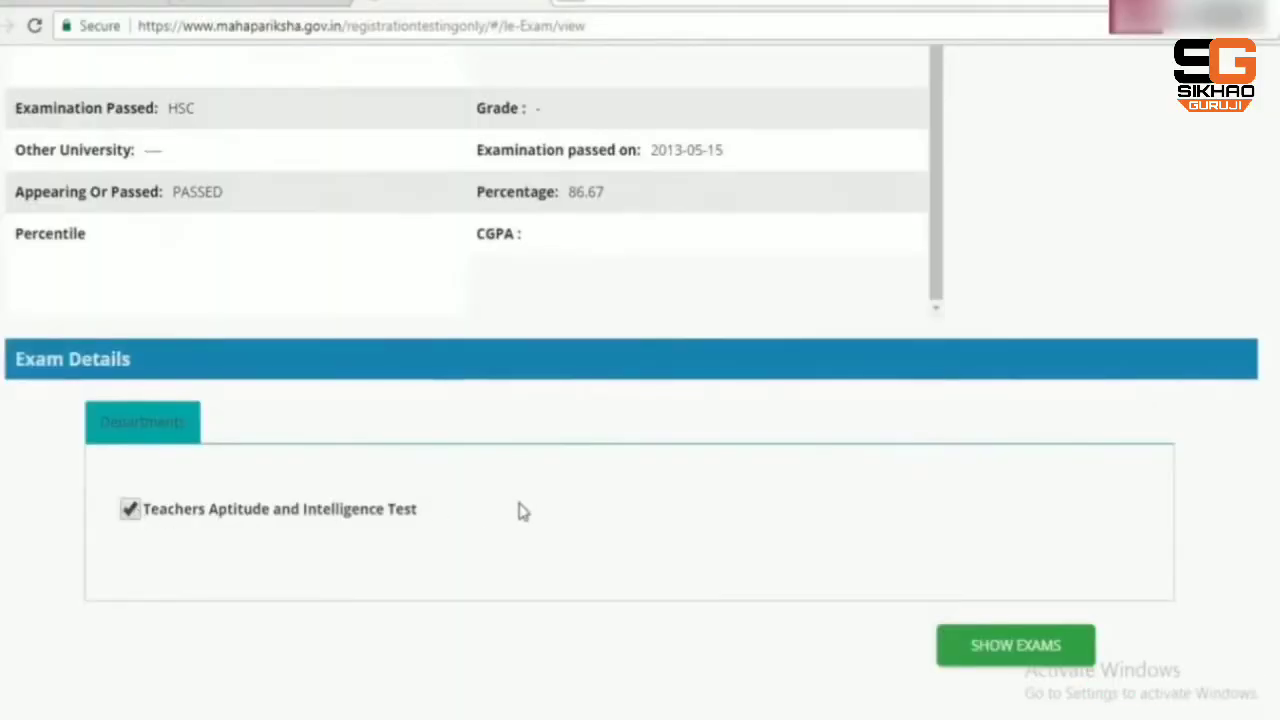
pyautogui.scroll(-2, 517, 509)
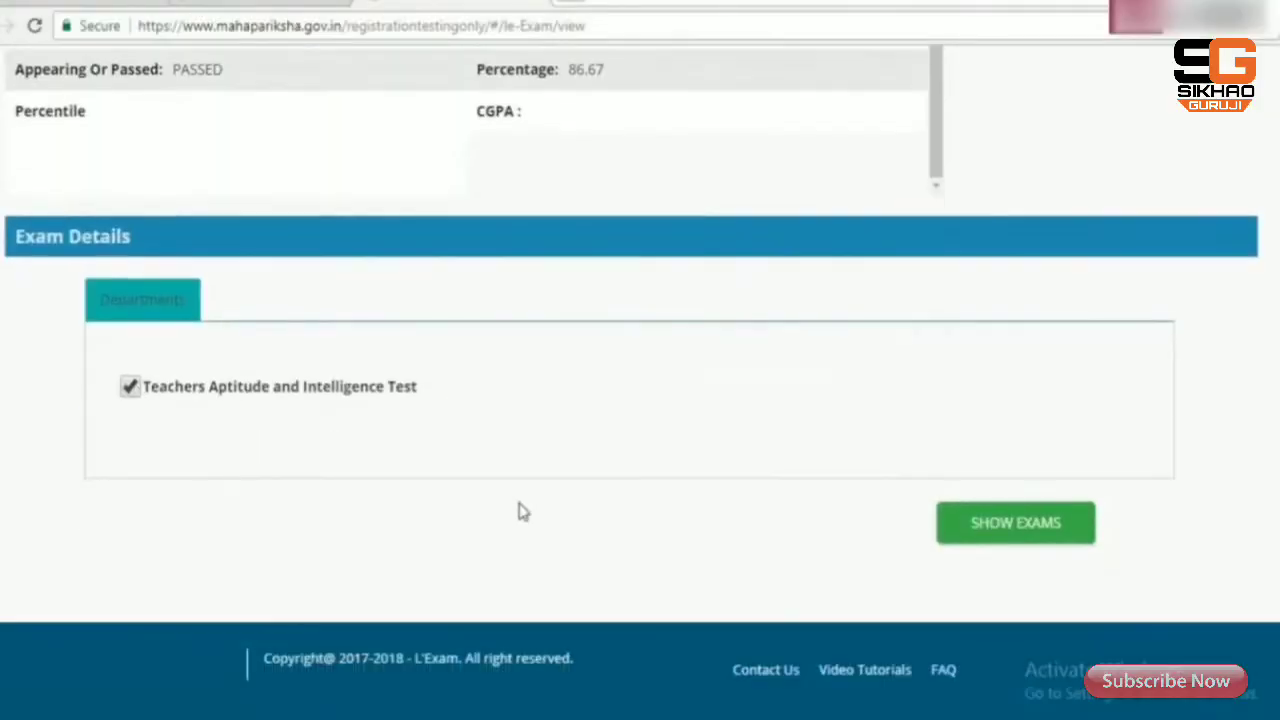
pyautogui.doubleClick(968, 540)
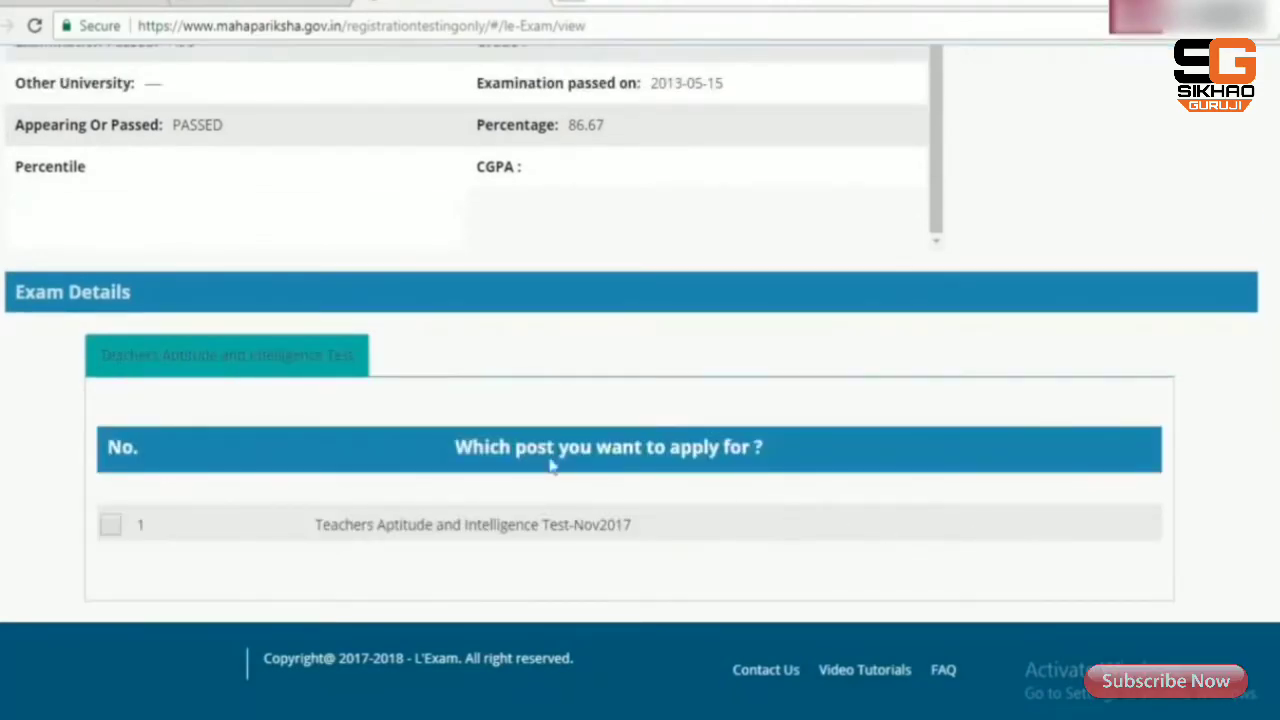
# Step: Select the post Teachers Aptitude and Intelligence Test-Nov2017 and proceed with the application
pyautogui.doubleClick(128, 522)
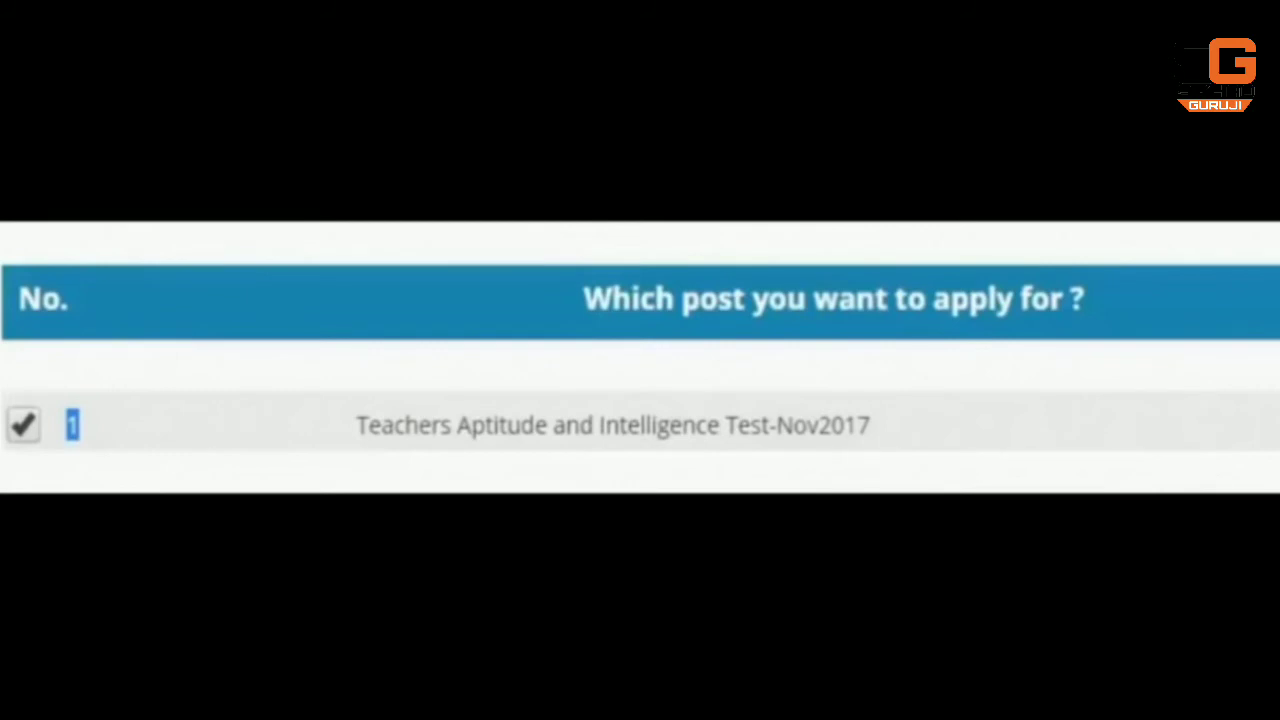
pyautogui.click(23, 425)
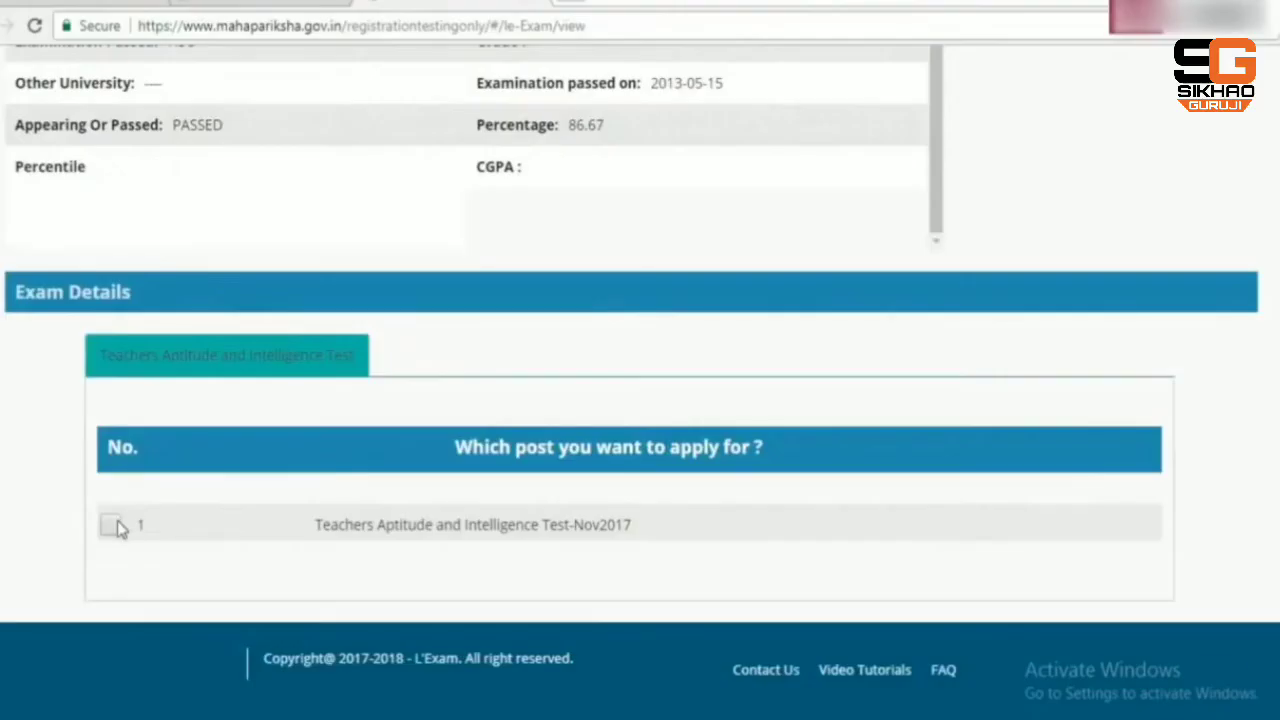
pyautogui.doubleClick(118, 528)
pyautogui.scroll(-1, 129, 529)
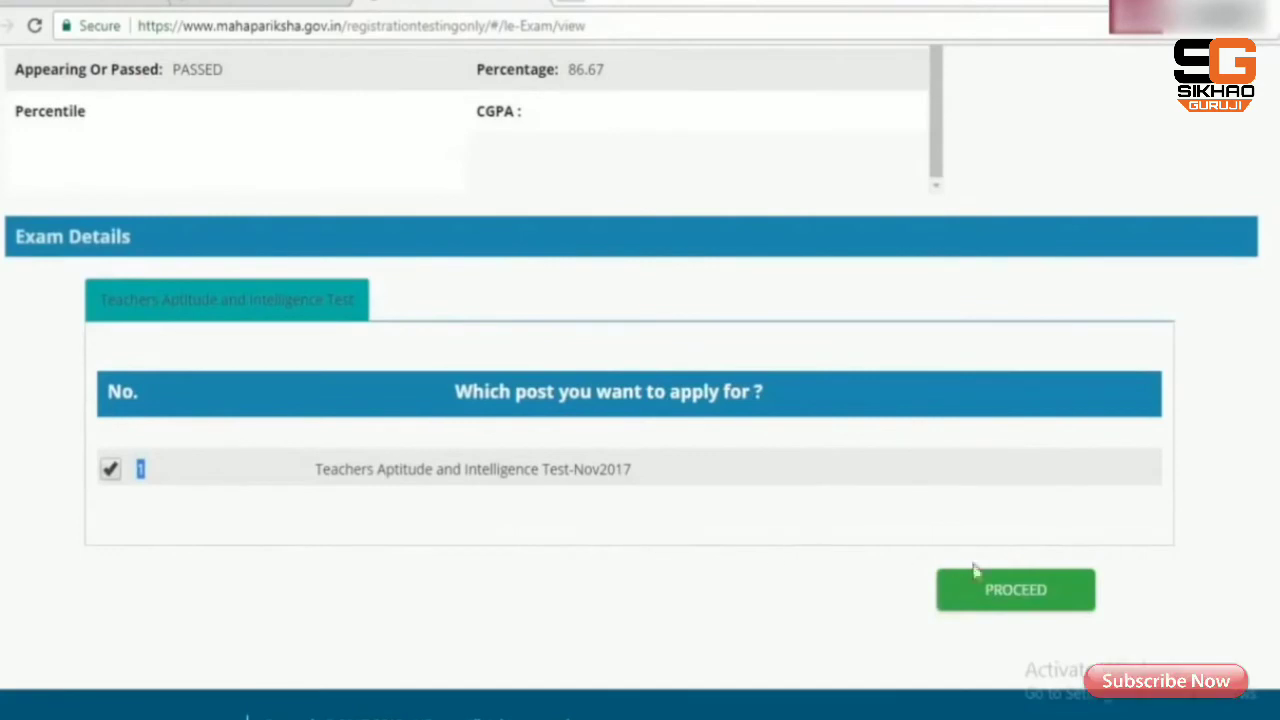
pyautogui.click(992, 592)
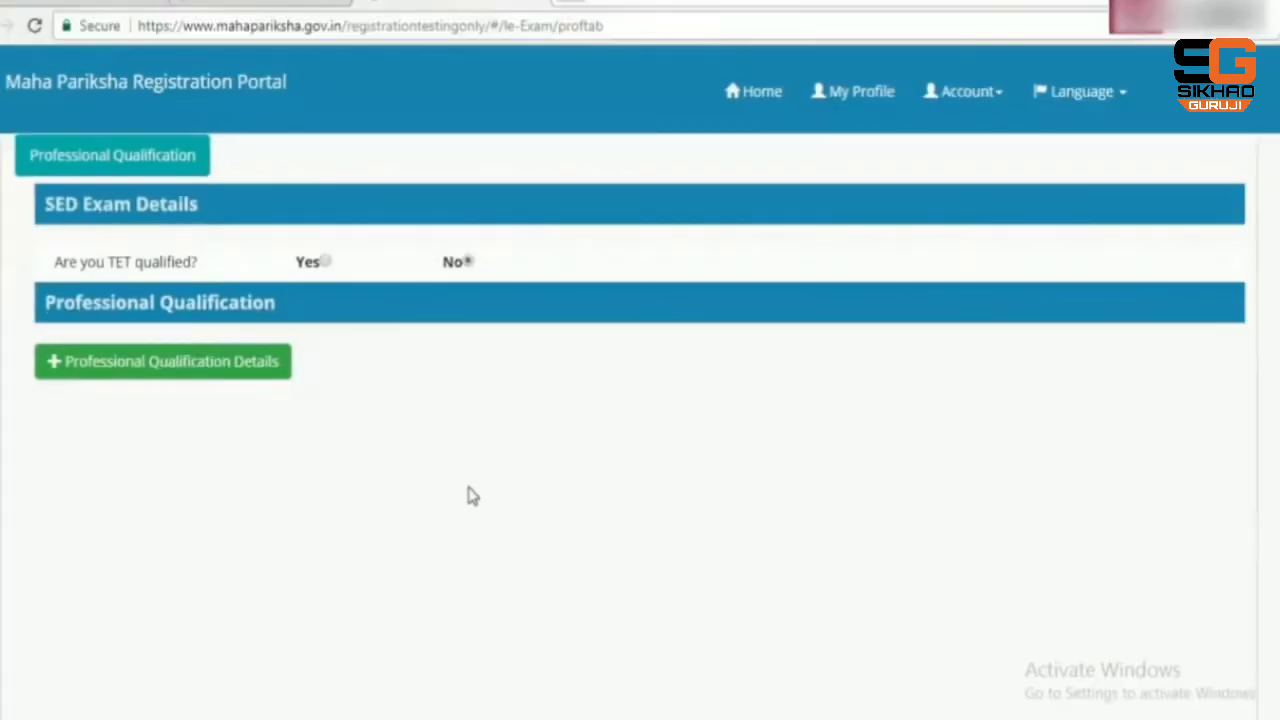
# Step: Add a professional qualification entry with DEGREE as the educational qualification and B.Ed as the course name
pyautogui.click(124, 378)
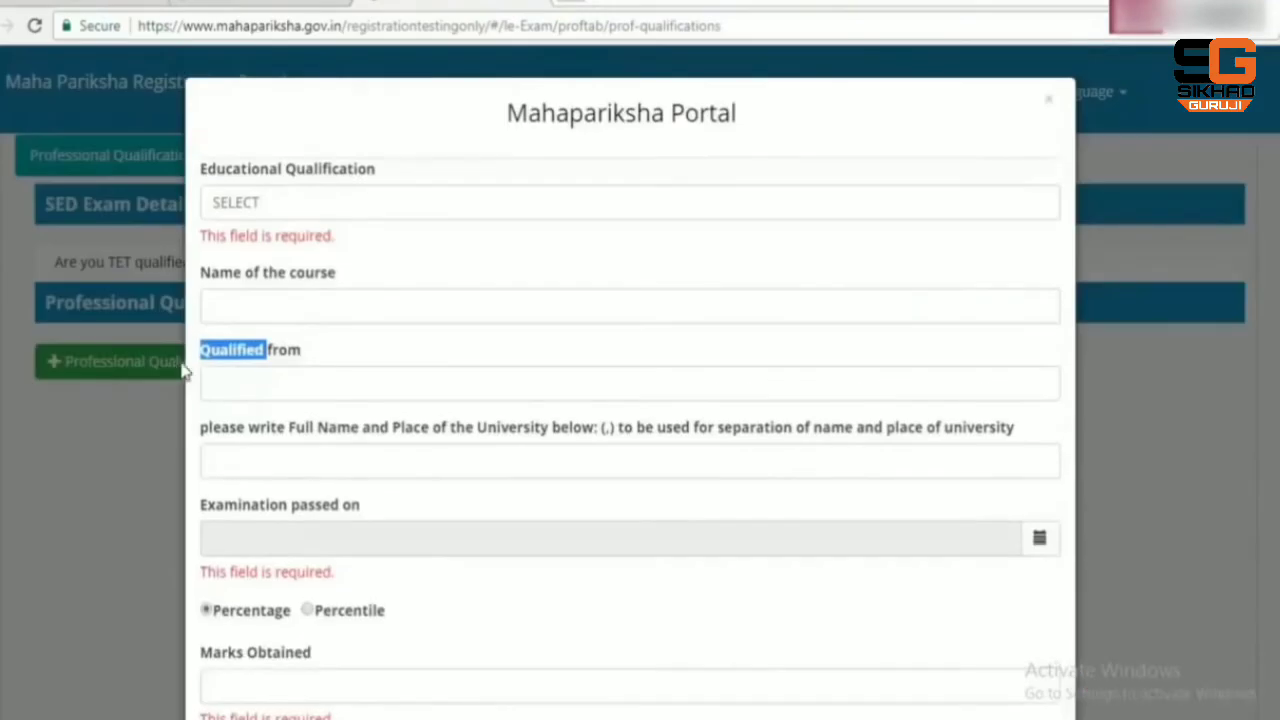
pyautogui.click(310, 214)
pyautogui.click(309, 216)
pyautogui.click(309, 217)
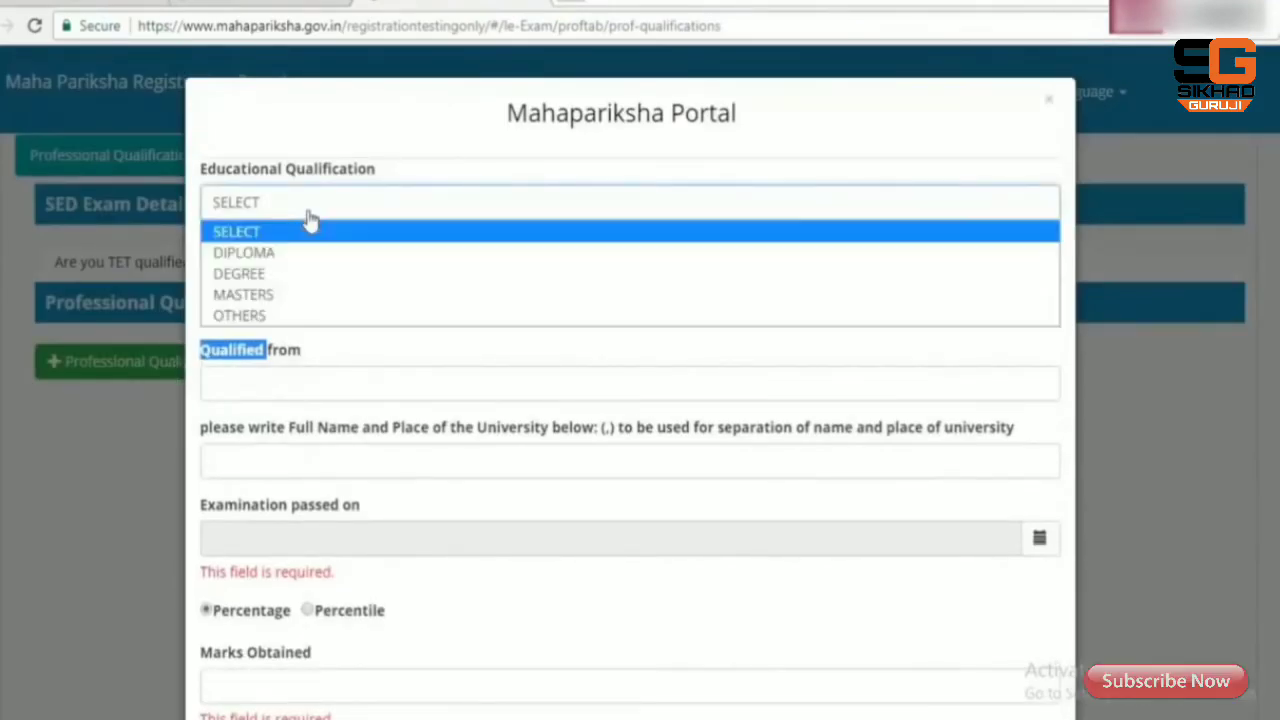
pyautogui.click(308, 282)
pyautogui.click(305, 287)
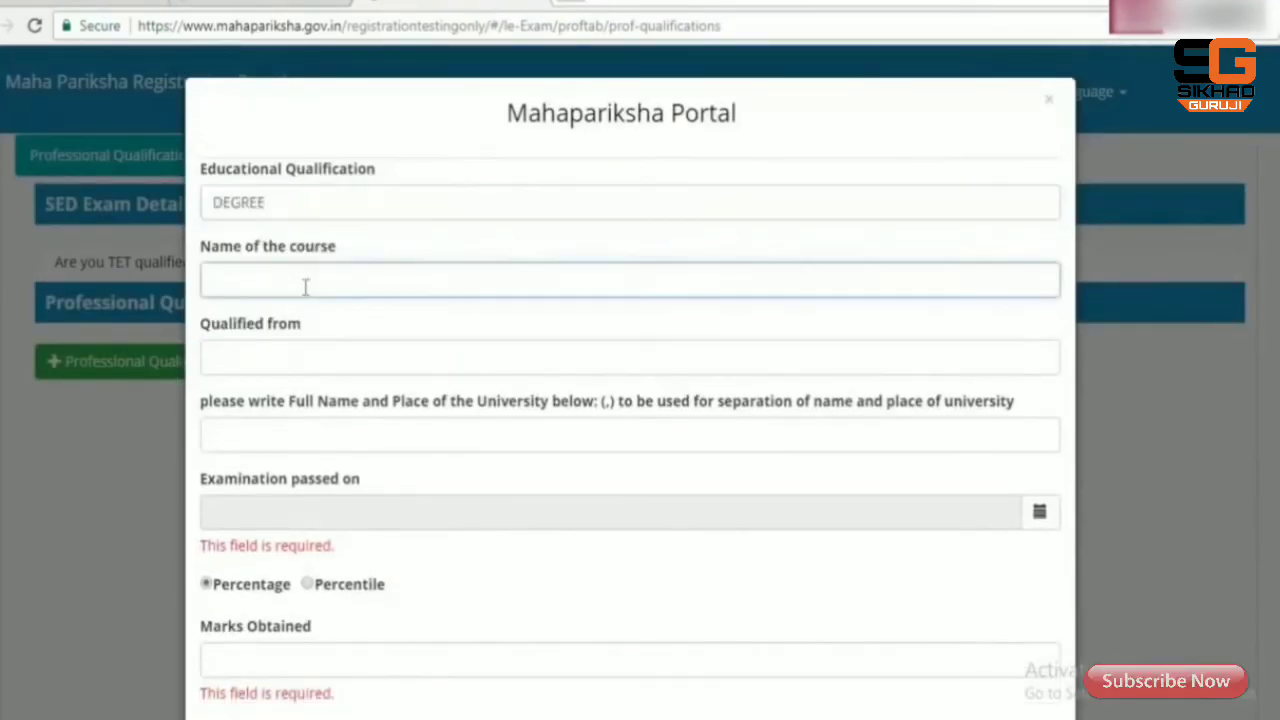
pyautogui.write('B.Ed')
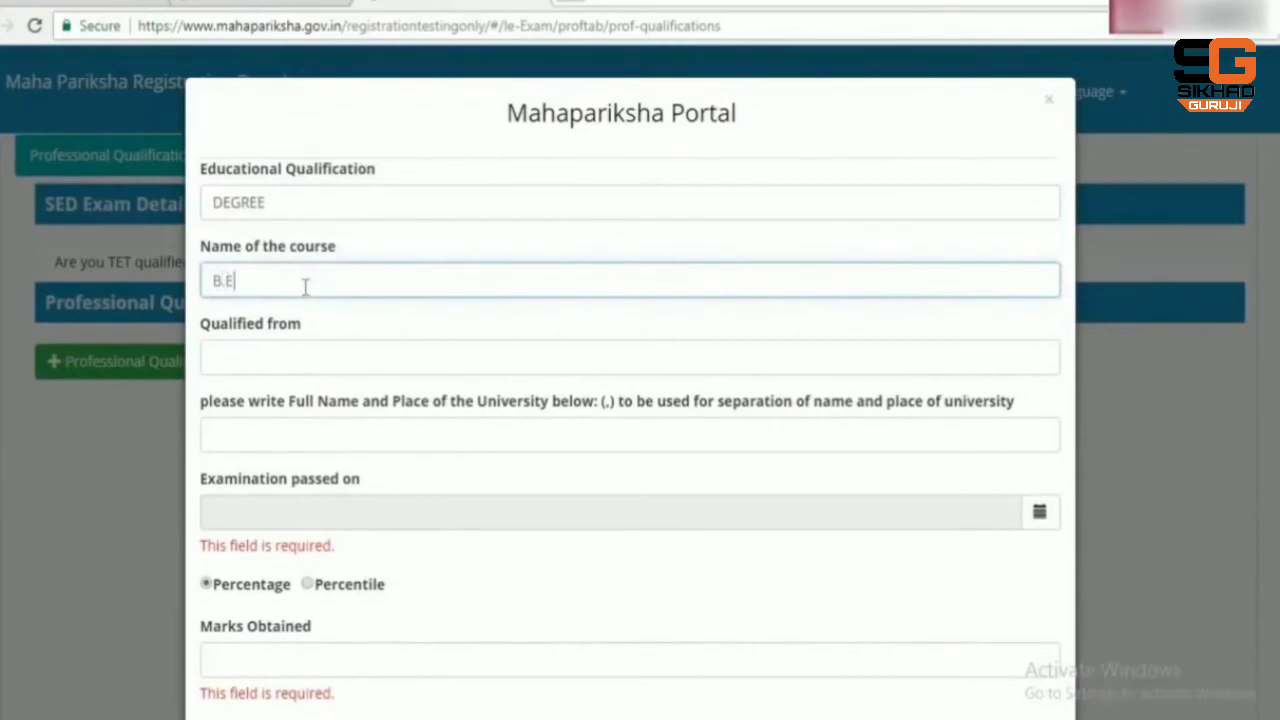
# Step: Set where the degree was qualified from to MAHARASHTRA and enter the university as "ABC University, Maharashtra"
pyautogui.click(272, 371)
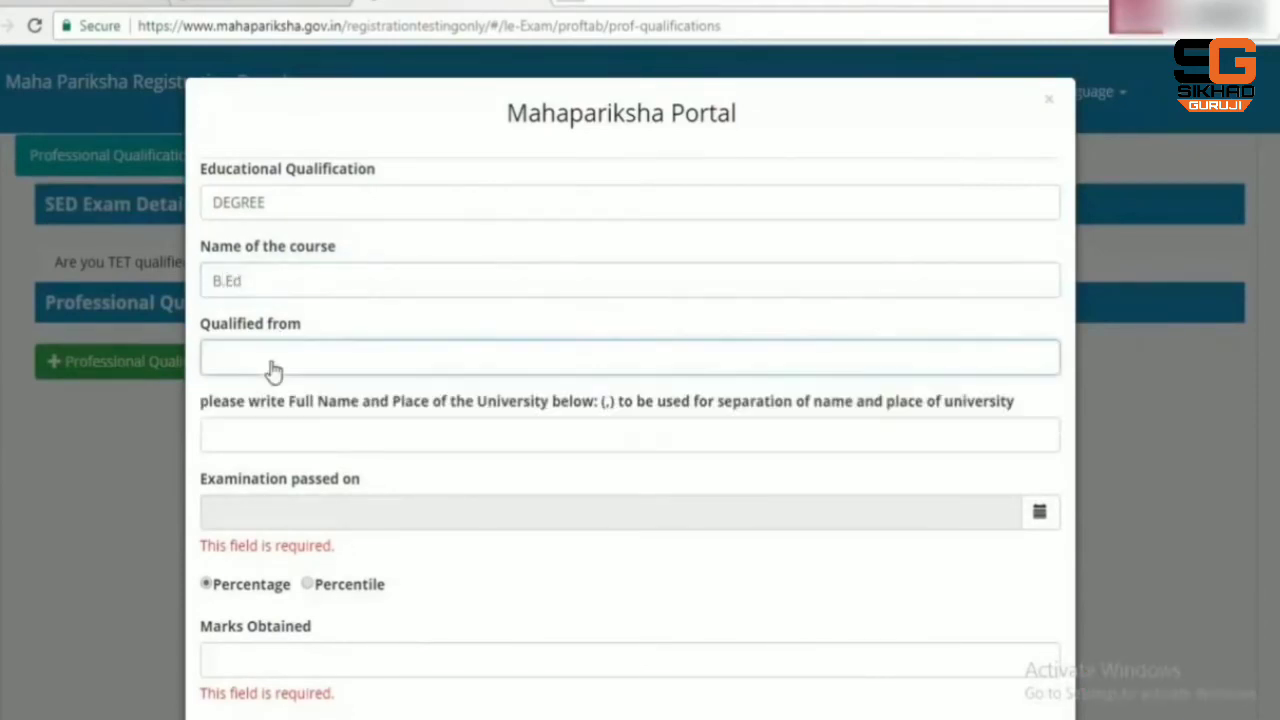
pyautogui.click(279, 404)
pyautogui.click(278, 432)
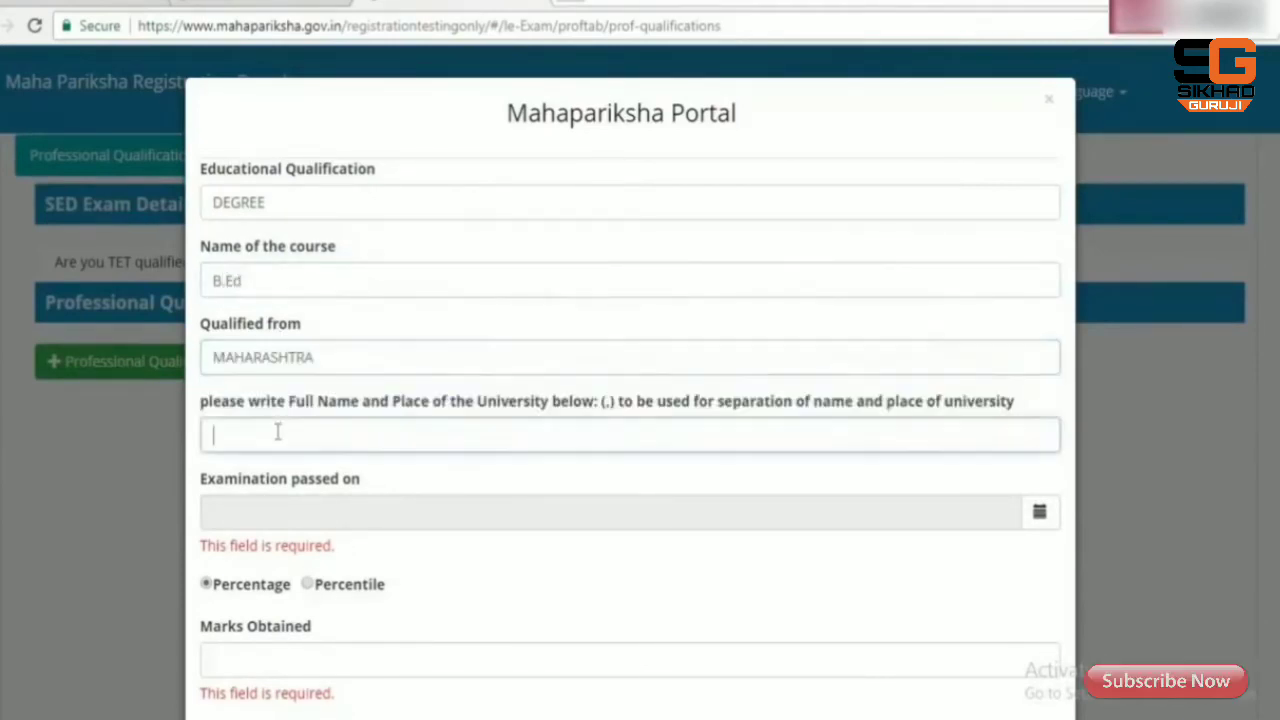
pyautogui.write('ABC Univer')
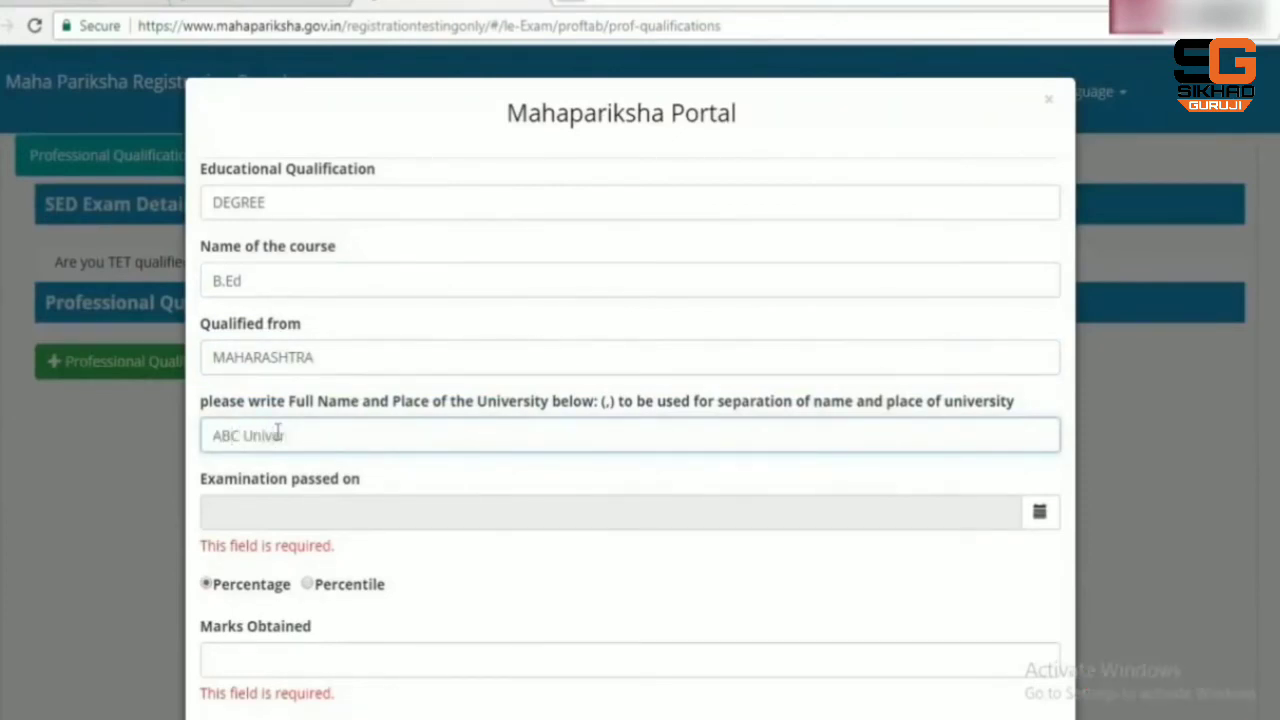
pyautogui.write('sity, Maharashtra')
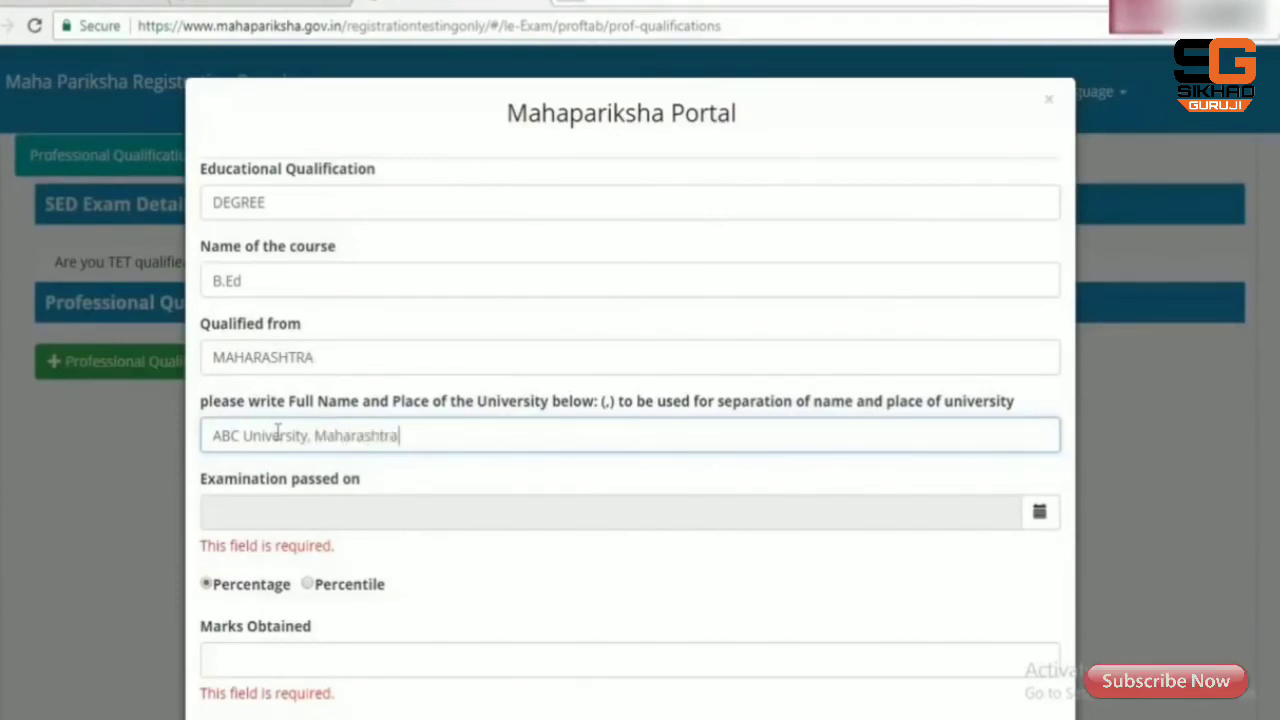
# Step: Set the degree's examination passed date to 2015-05-13
pyautogui.click(1039, 513)
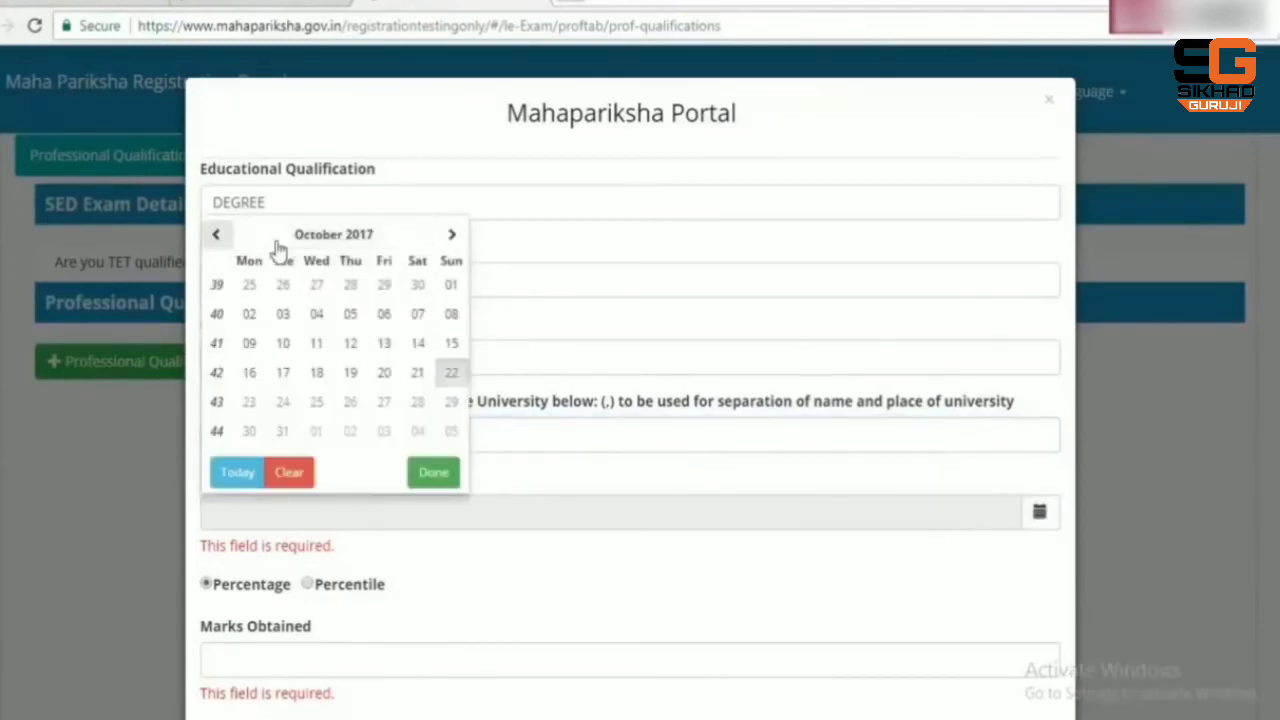
pyautogui.click(305, 252)
pyautogui.click(238, 300)
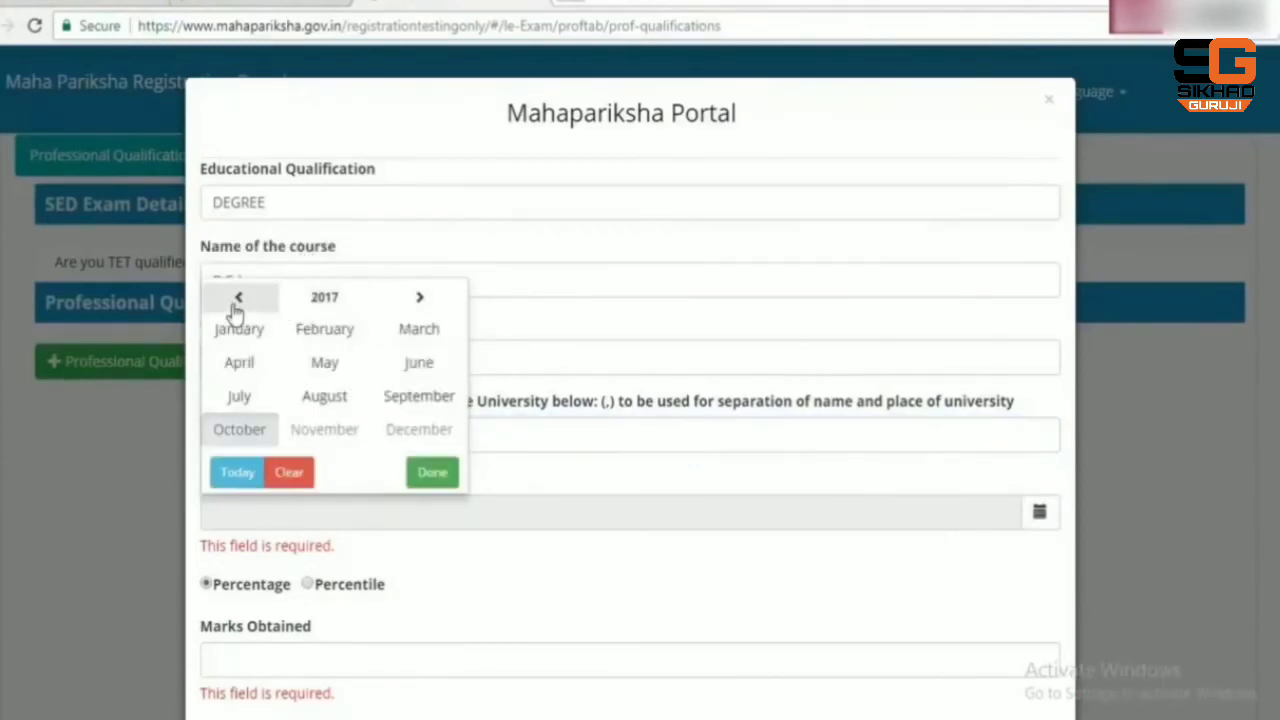
pyautogui.click(238, 300)
pyautogui.click(238, 298)
pyautogui.click(238, 298)
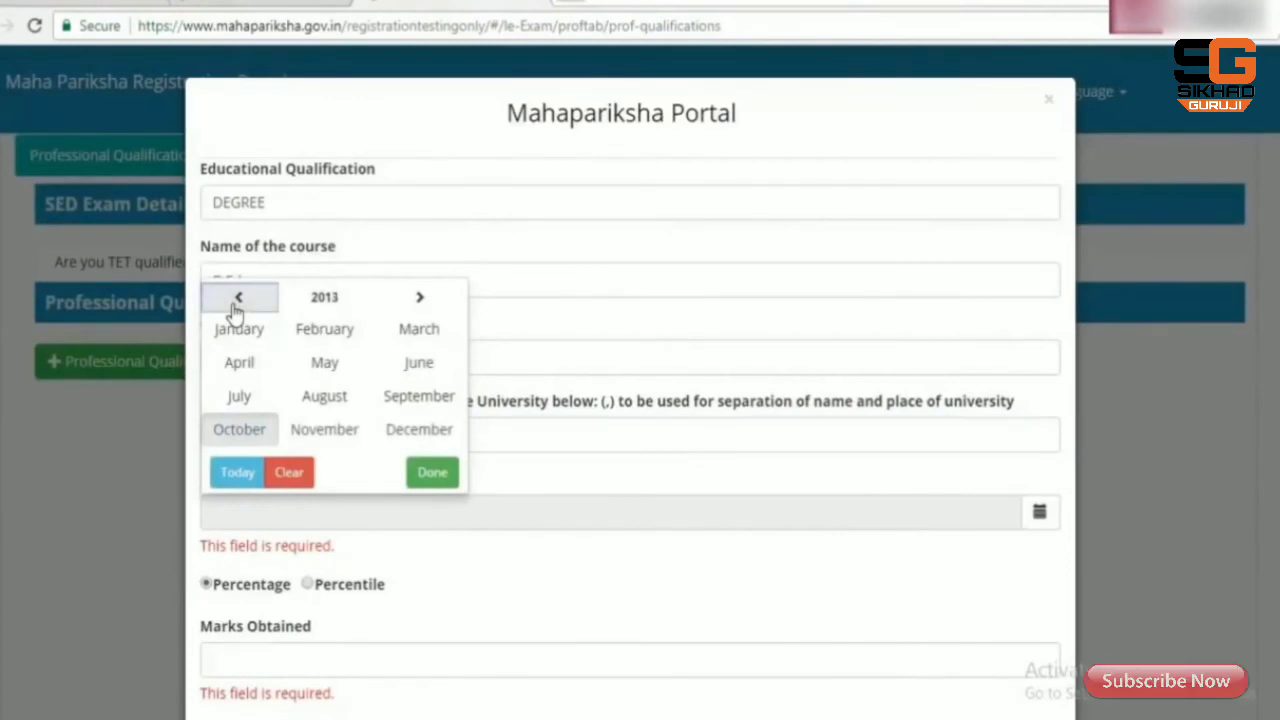
pyautogui.click(420, 297)
pyautogui.click(420, 297)
pyautogui.click(323, 362)
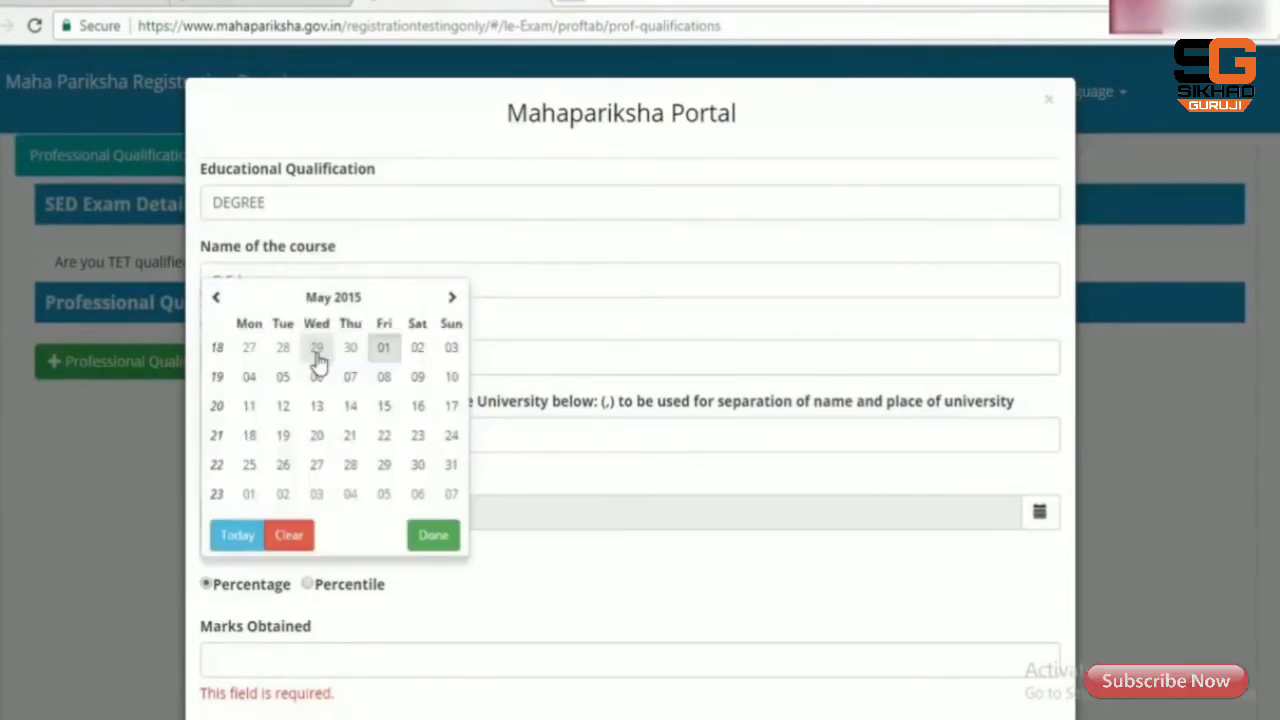
pyautogui.click(316, 347)
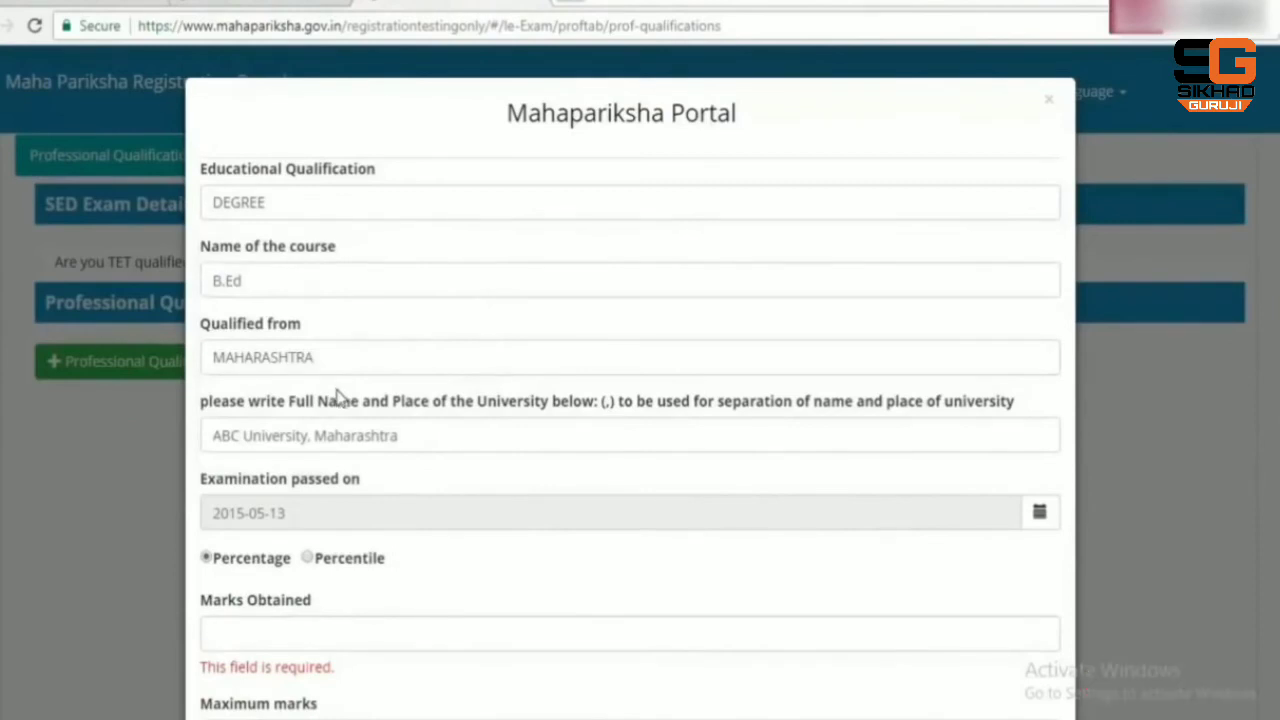
# Step: Enter 650 marks obtained out of a maximum of 750 and save the professional qualification
pyautogui.scroll(-2, 338, 397)
pyautogui.click(329, 430)
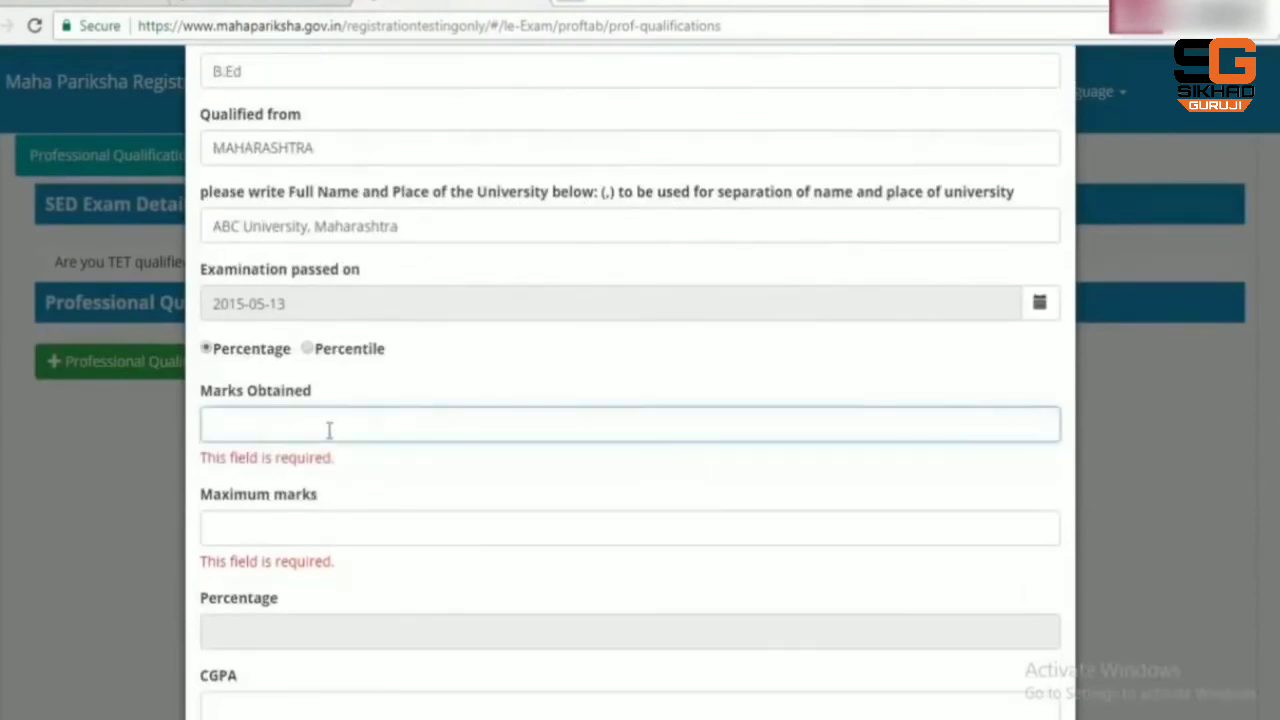
pyautogui.write('650')
pyautogui.click(327, 497)
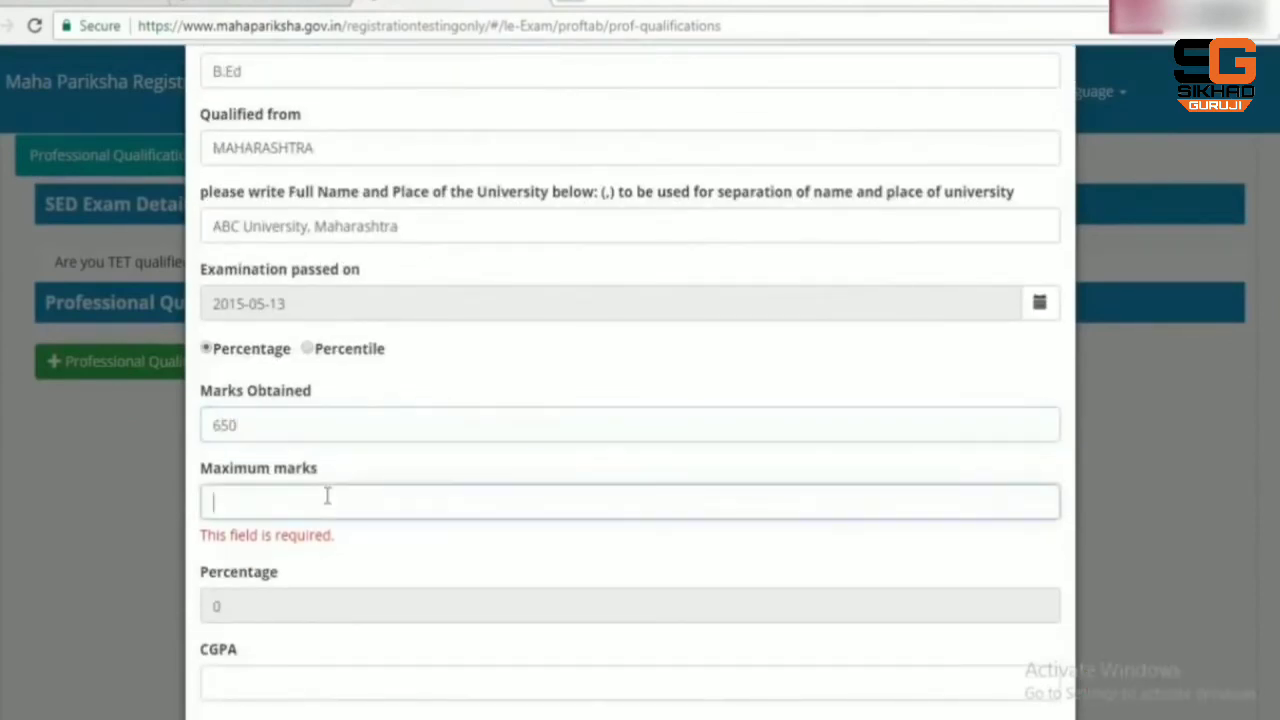
pyautogui.write('750')
pyautogui.scroll(-1, 330, 503)
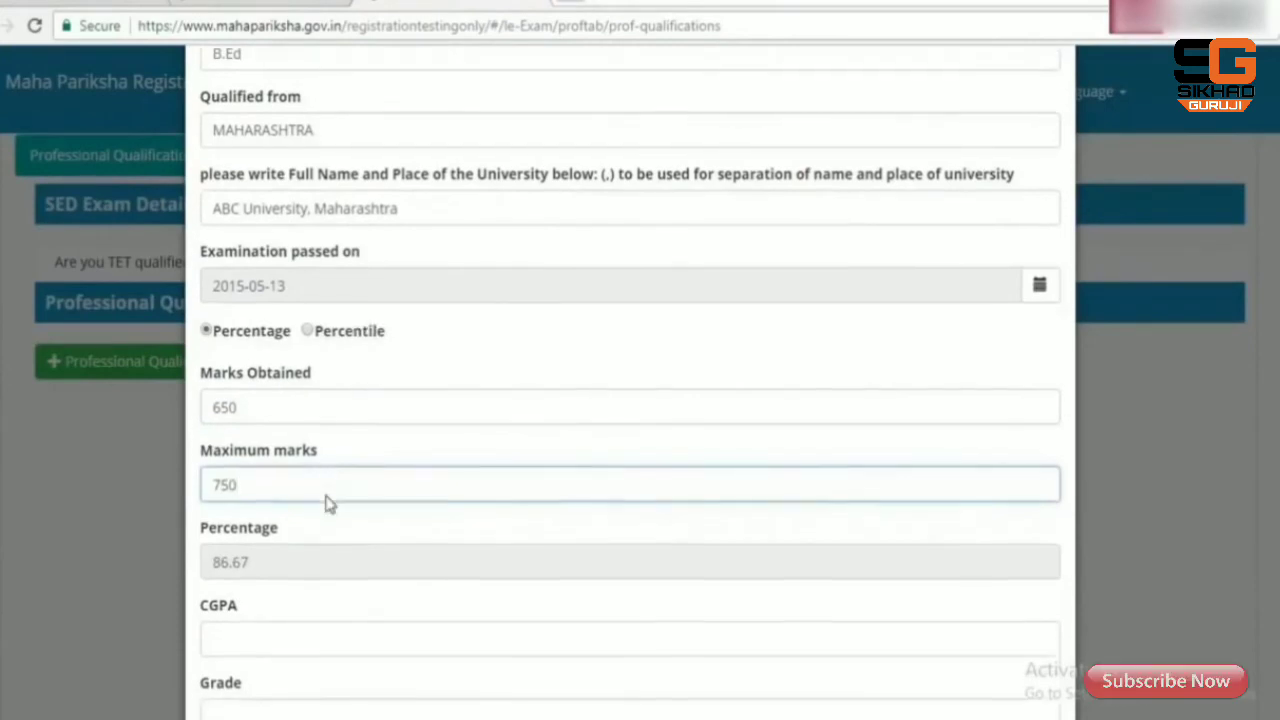
pyautogui.scroll(-1, 329, 503)
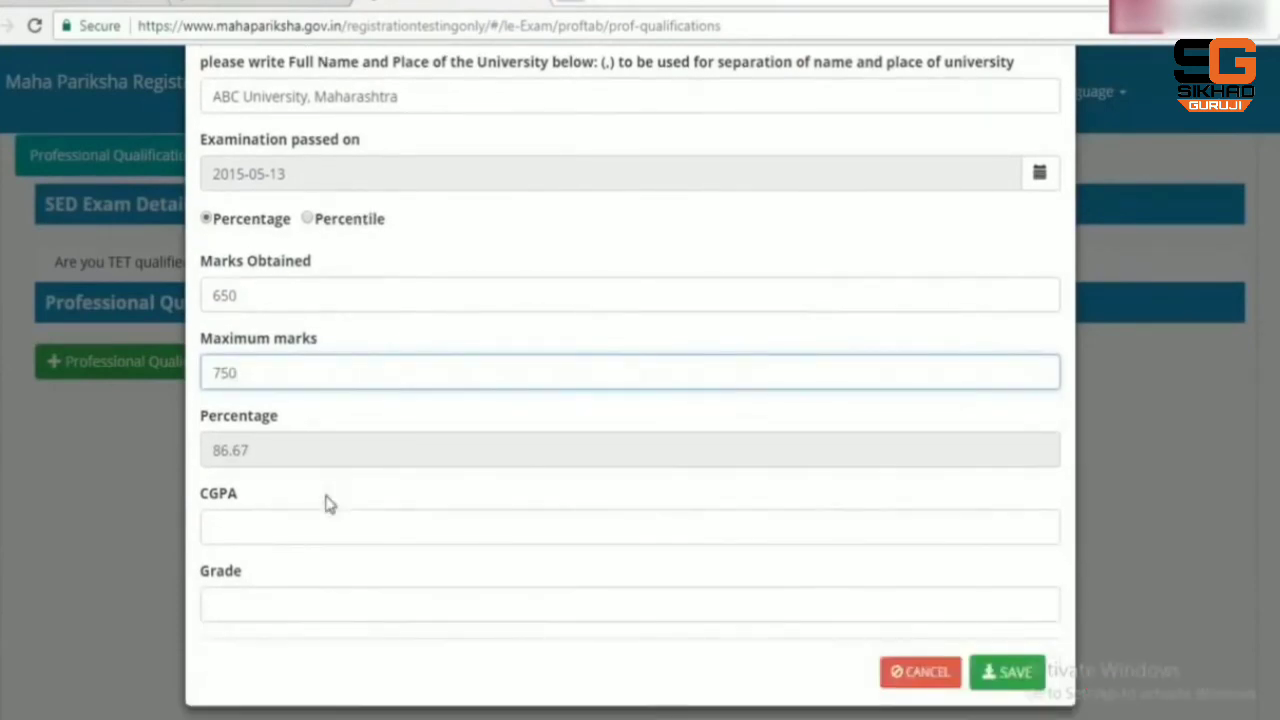
pyautogui.click(990, 670)
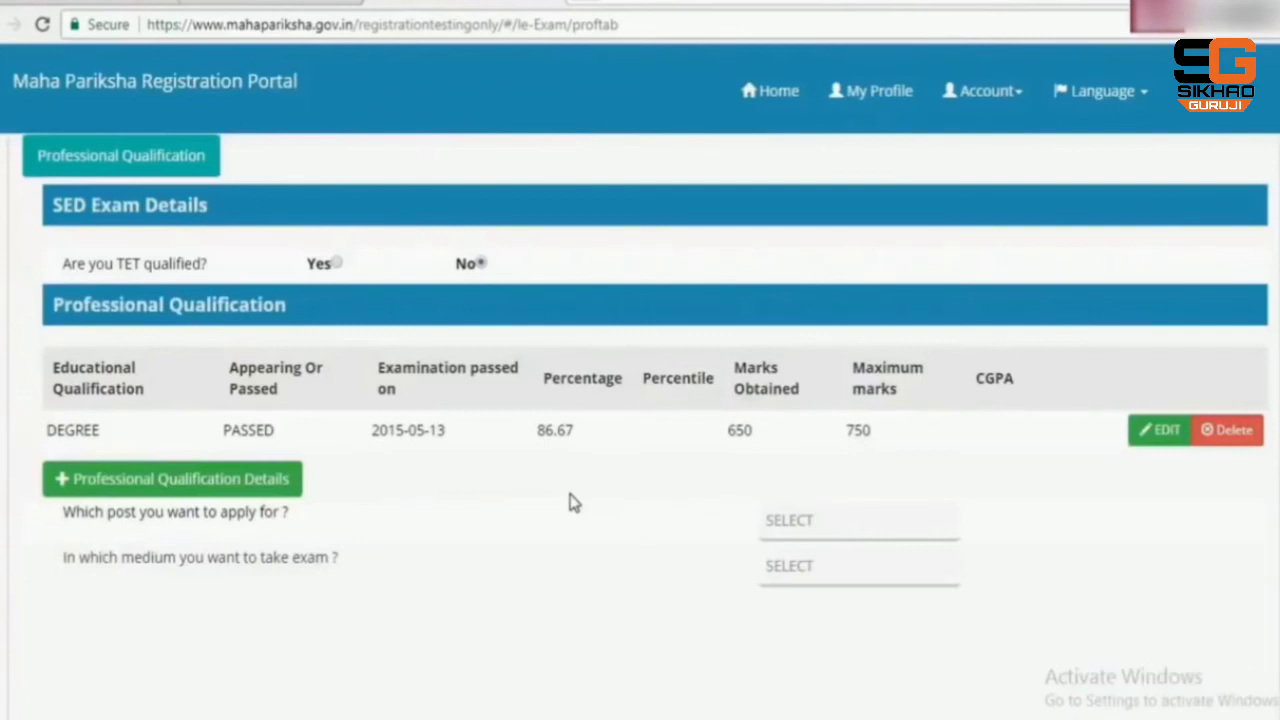
# Step: Choose the Secondary and Higher secondary (9th to 12th standard) post with ENGLISH as exam medium, and confirm proceeding with the form
pyautogui.scroll(-1, 572, 502)
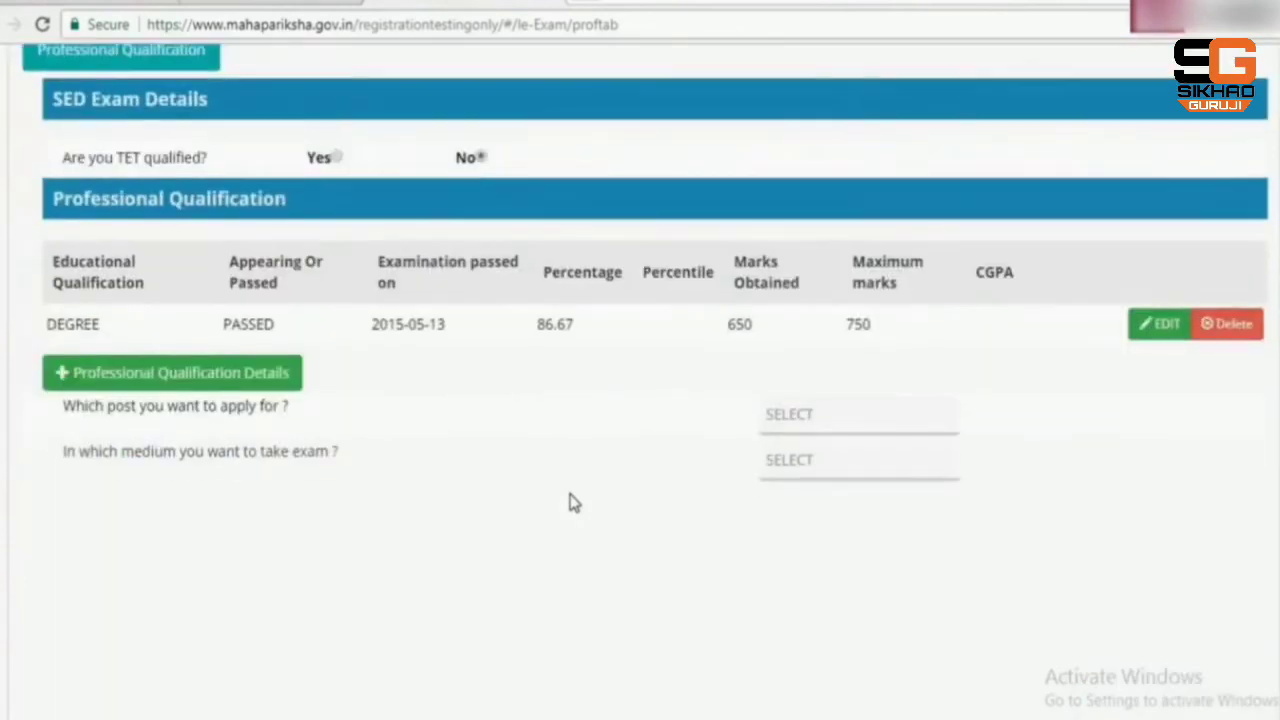
pyautogui.click(780, 434)
pyautogui.click(805, 470)
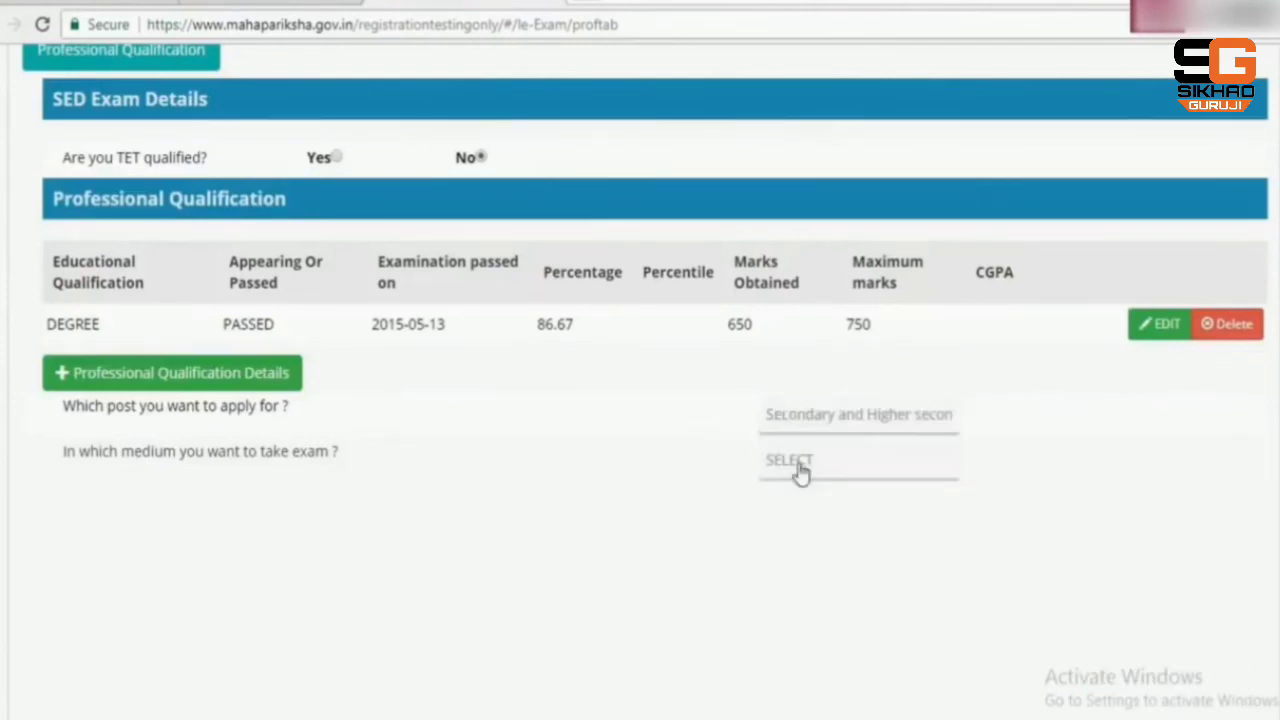
pyautogui.click(783, 468)
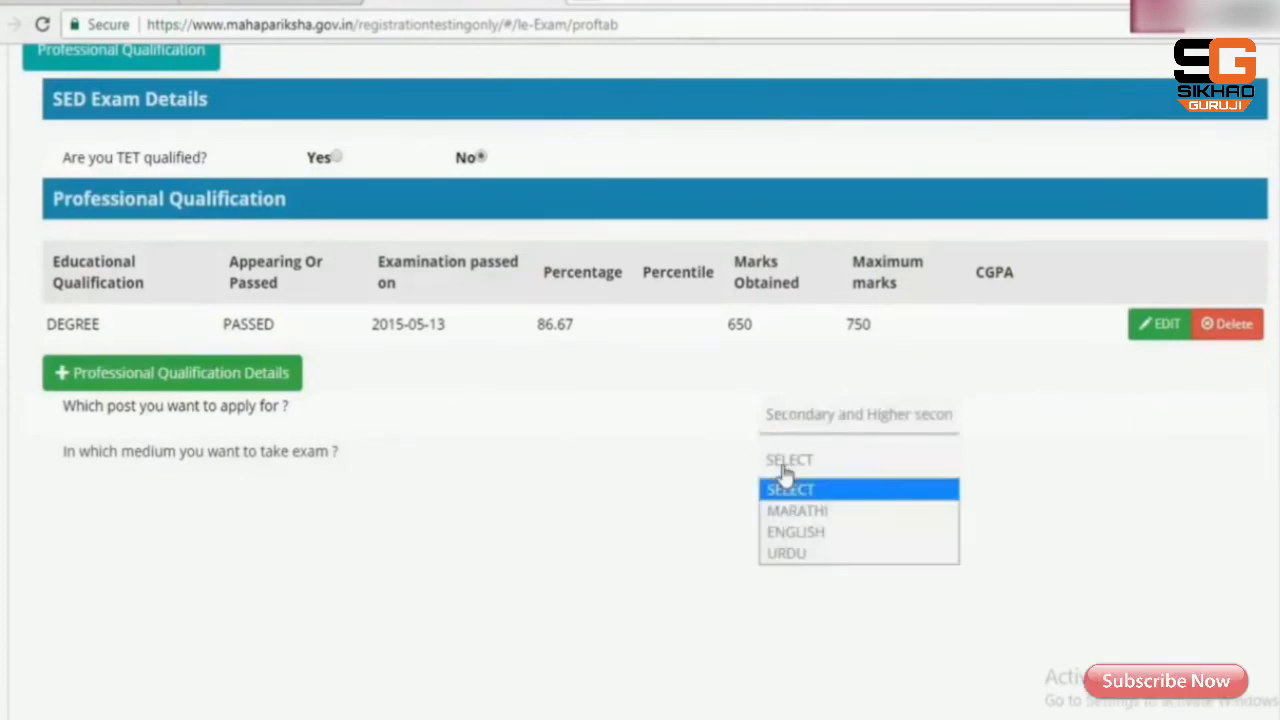
pyautogui.click(785, 533)
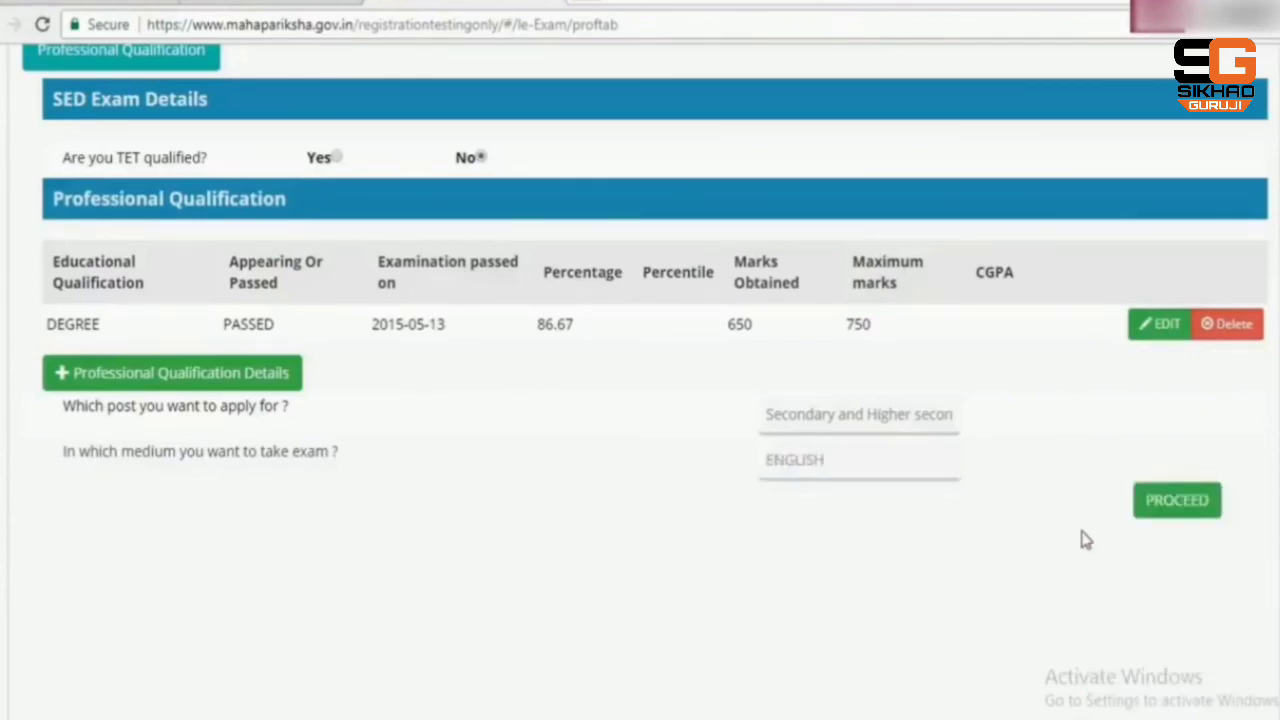
pyautogui.click(1176, 512)
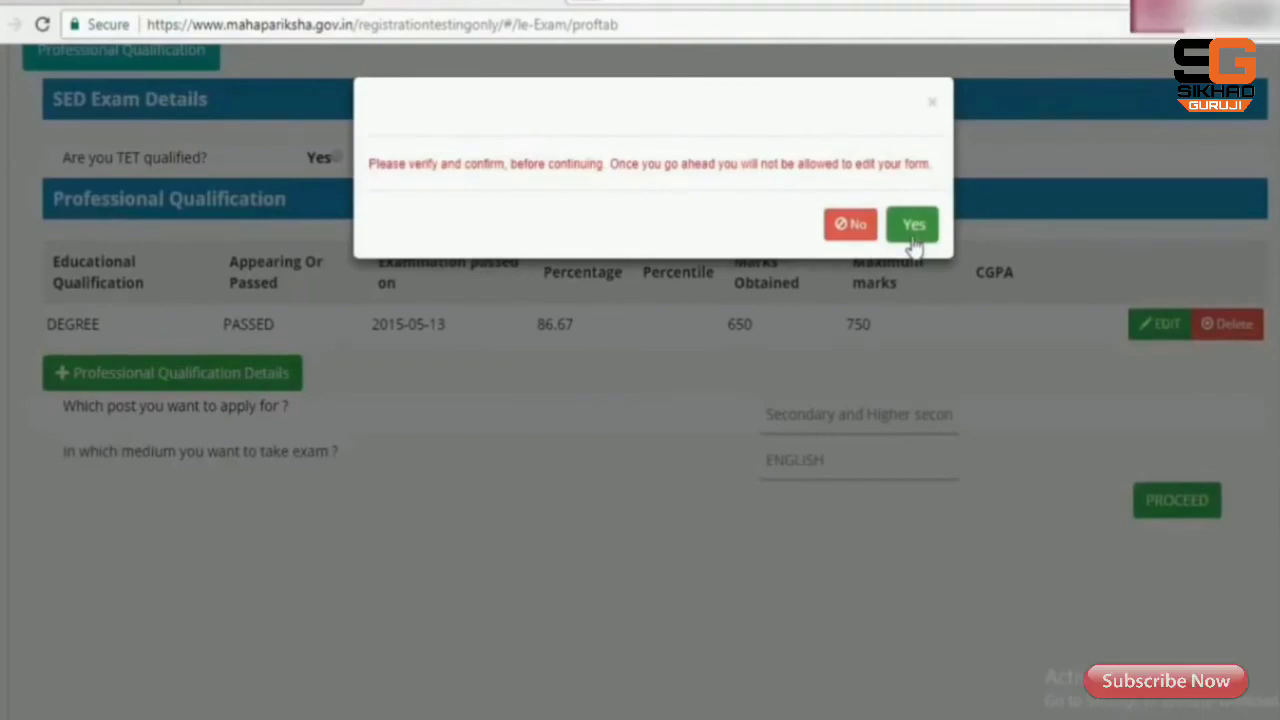
pyautogui.click(913, 240)
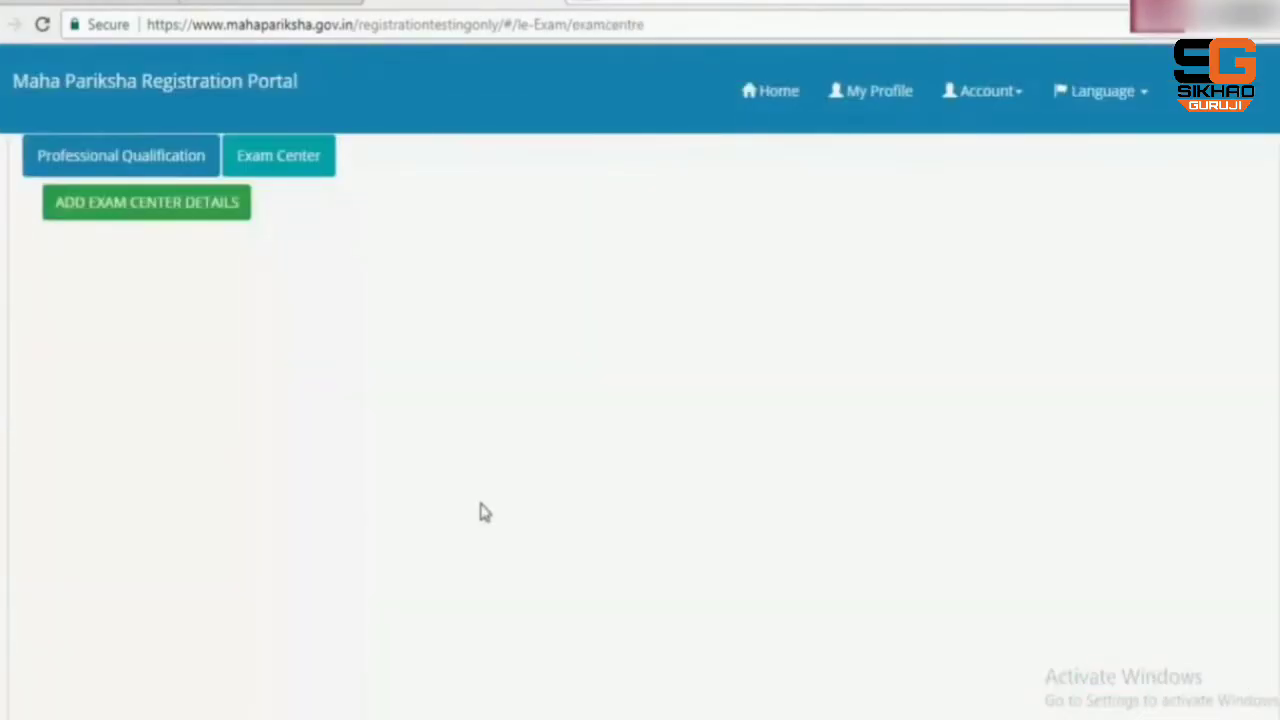
# Step: Add the exam center details with AHMEDNAGAR, AMRAVATI and BEED as preferred locations 1, 2 and 3, and save them
pyautogui.click(145, 218)
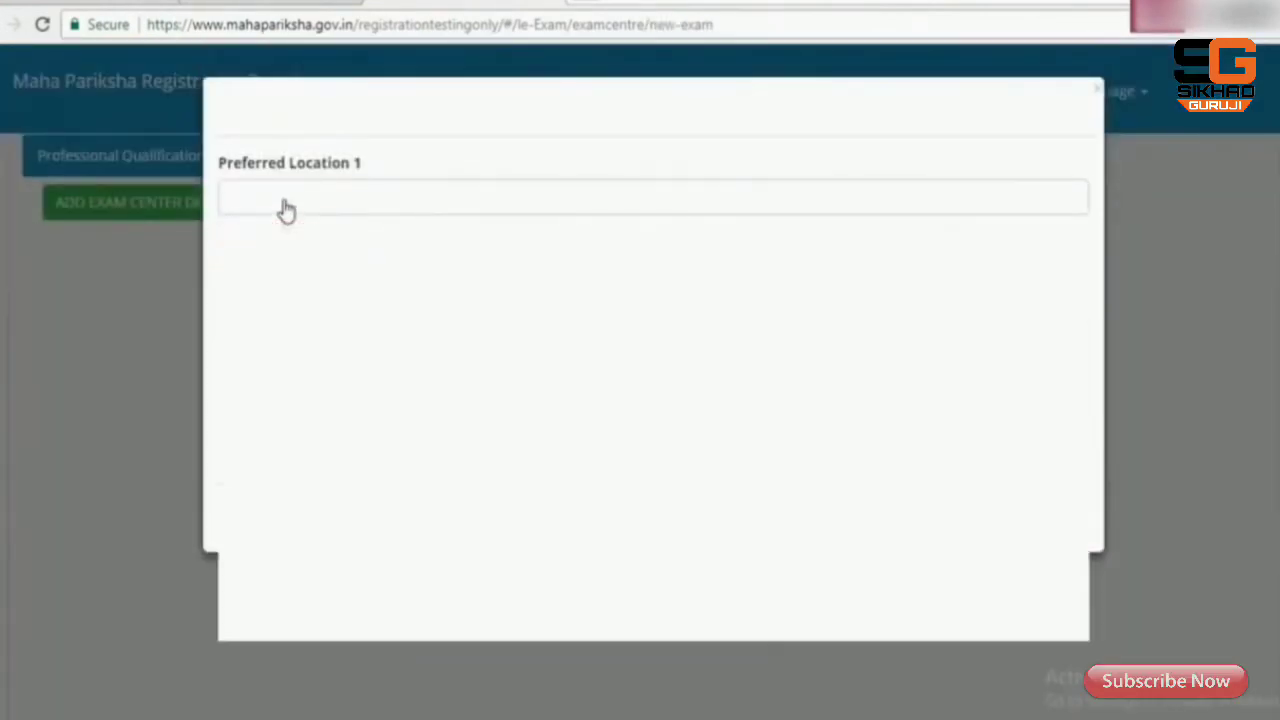
pyautogui.click(287, 203)
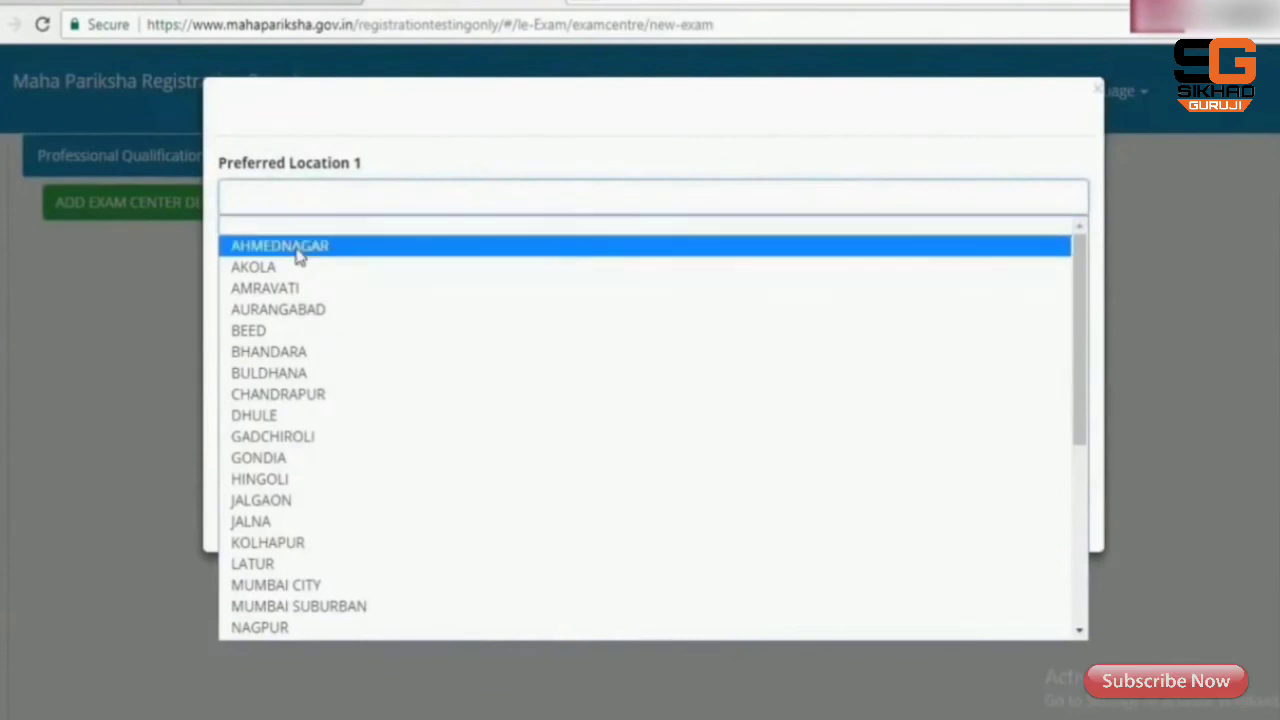
pyautogui.click(296, 251)
pyautogui.click(300, 279)
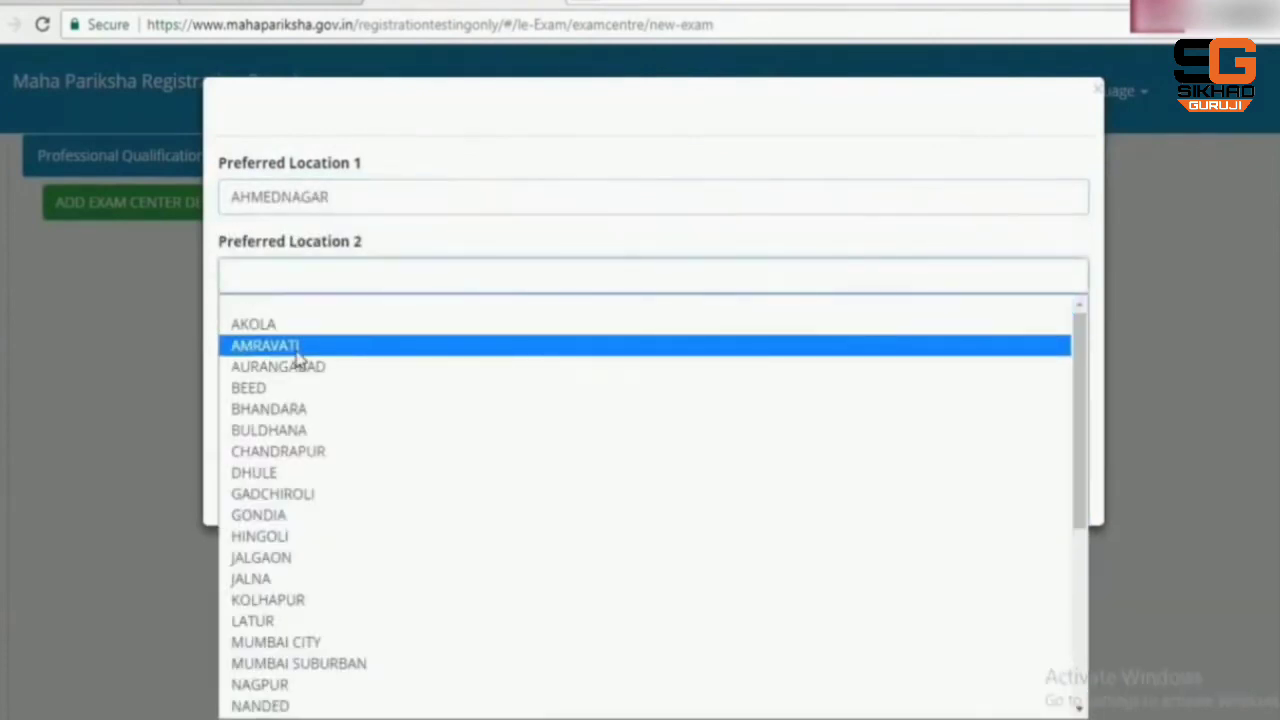
pyautogui.click(298, 346)
pyautogui.click(266, 355)
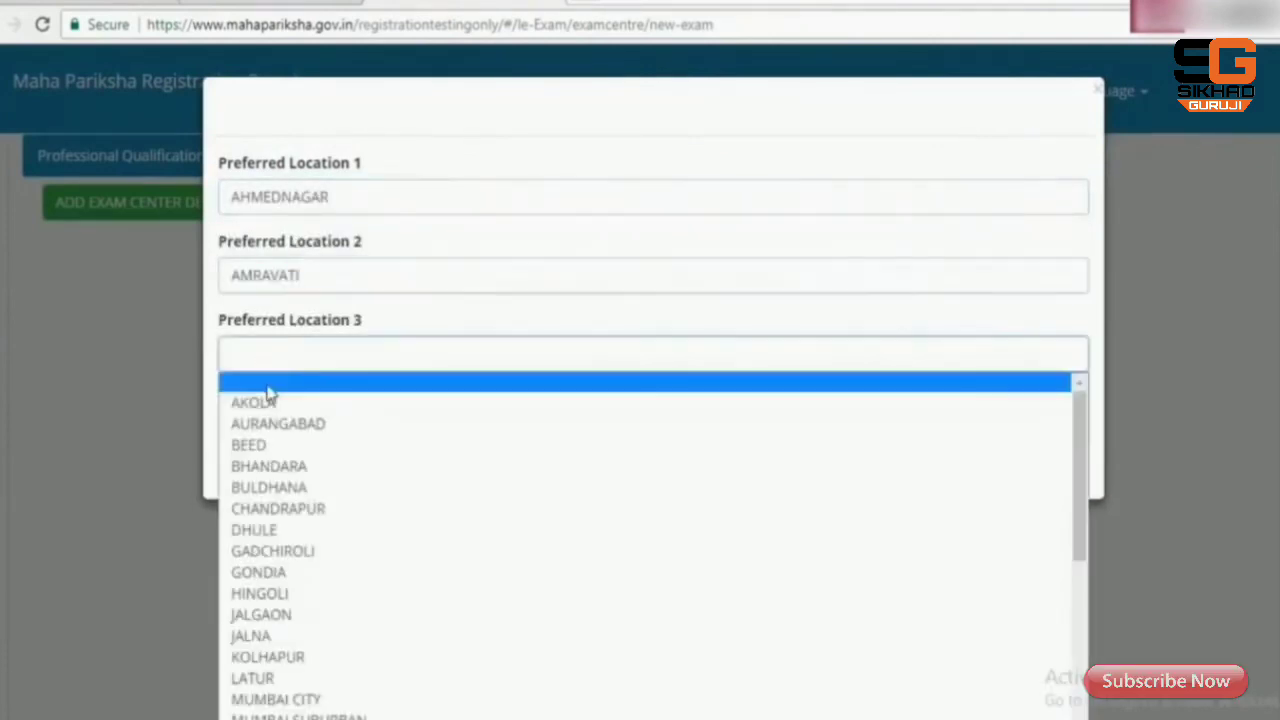
pyautogui.click(248, 444)
pyautogui.click(1057, 448)
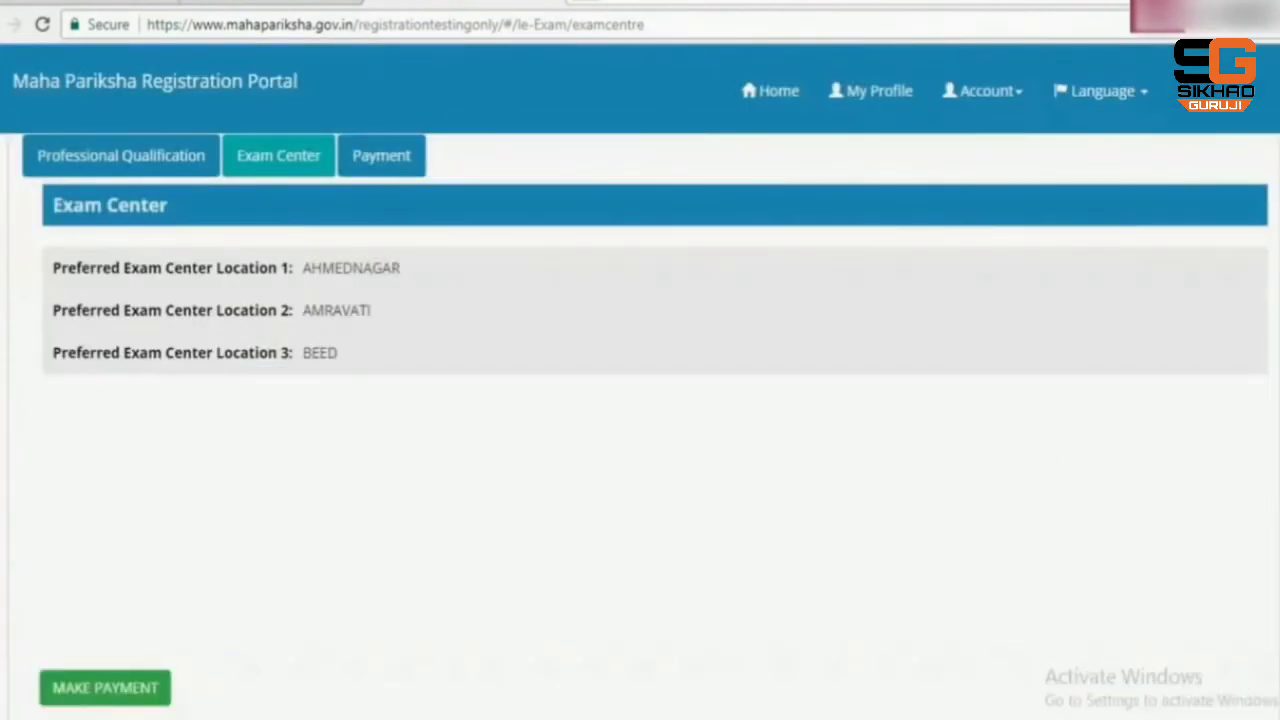
# Step: Start the application fee payment, agree to its terms and conditions, and proceed to the payment gateway
pyautogui.scroll(-2, 430, 420)
pyautogui.scroll(2, 420, 420)
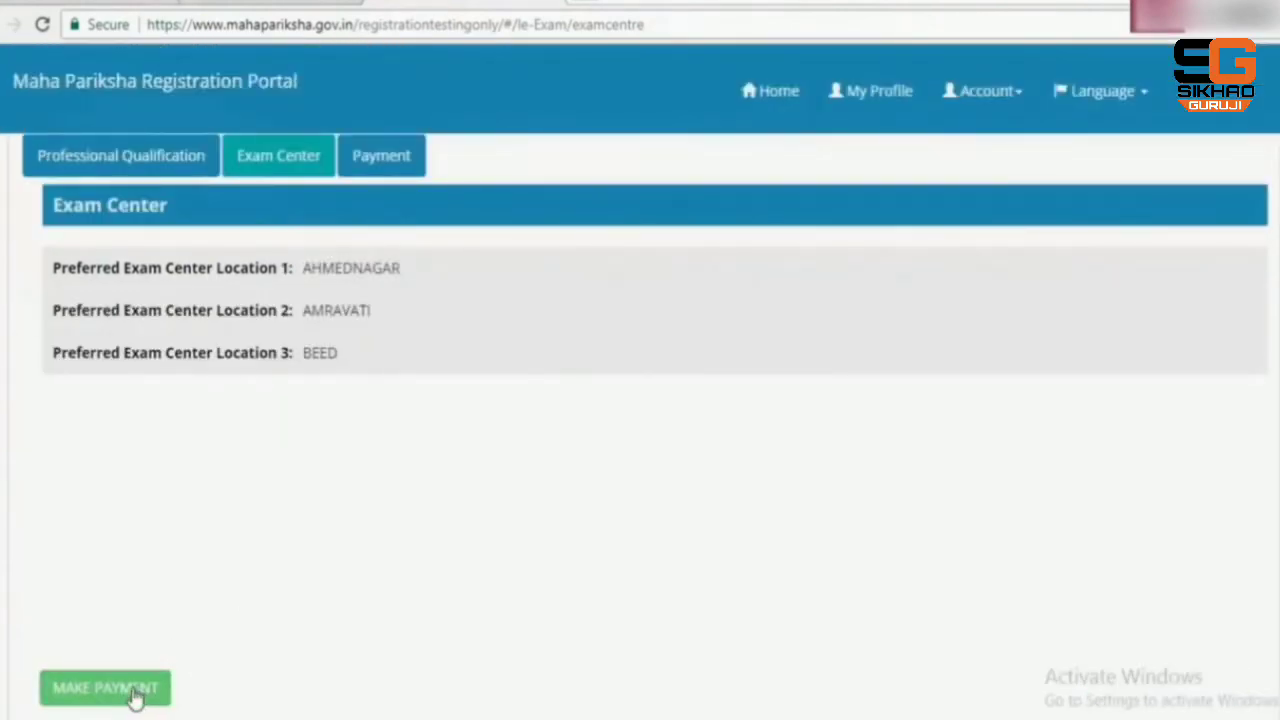
pyautogui.click(135, 698)
pyautogui.click(112, 257)
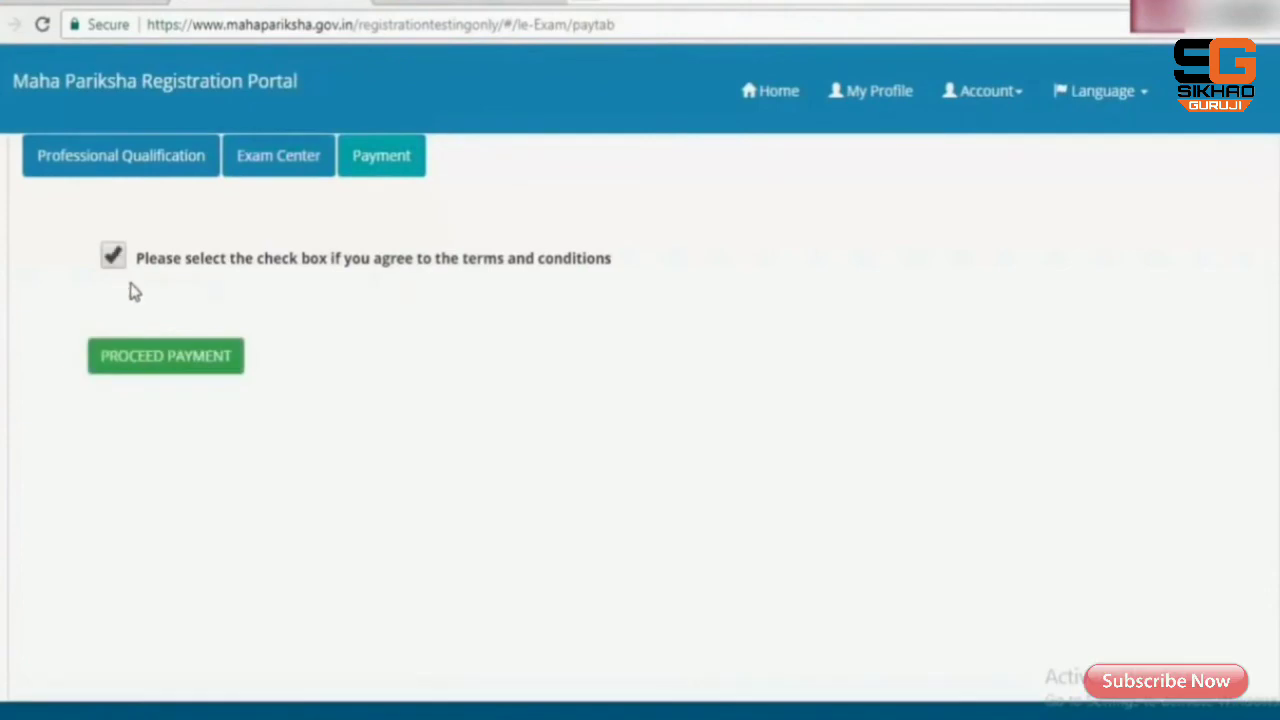
pyautogui.click(158, 366)
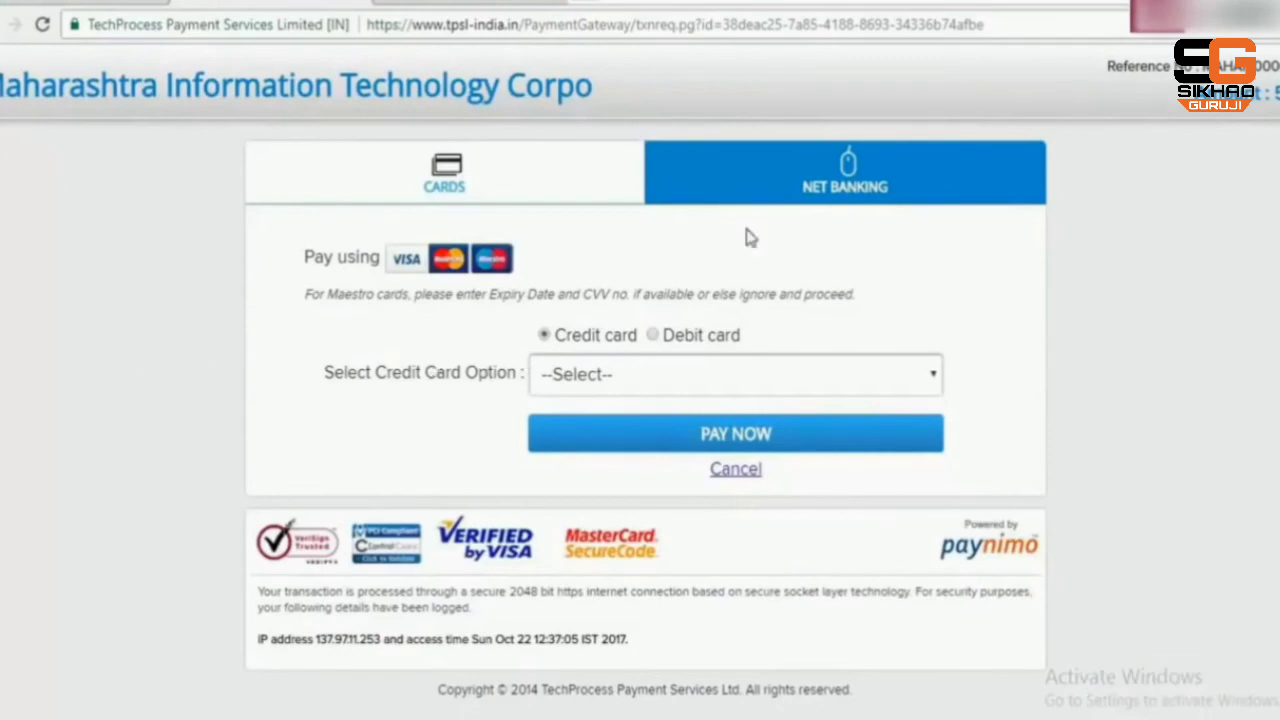
# Step: Pay the fee through net banking with ICICI Bank and confirm the transaction amount
pyautogui.click(765, 187)
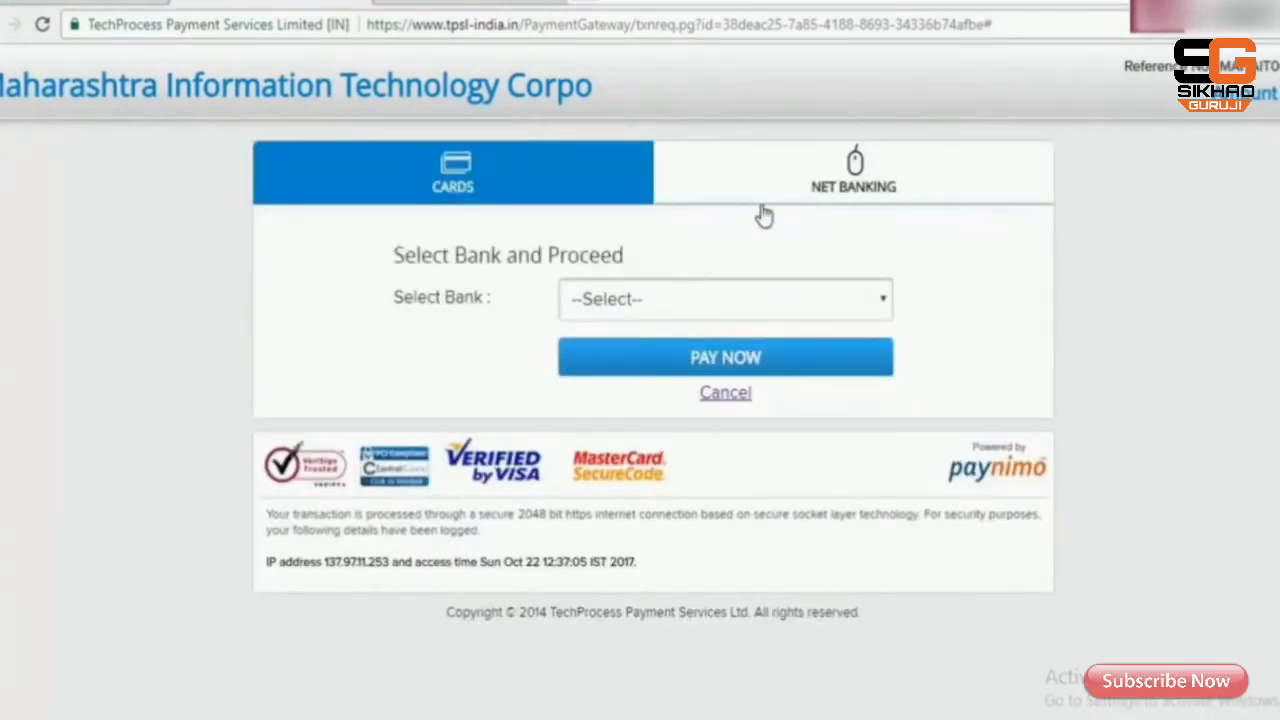
pyautogui.click(705, 310)
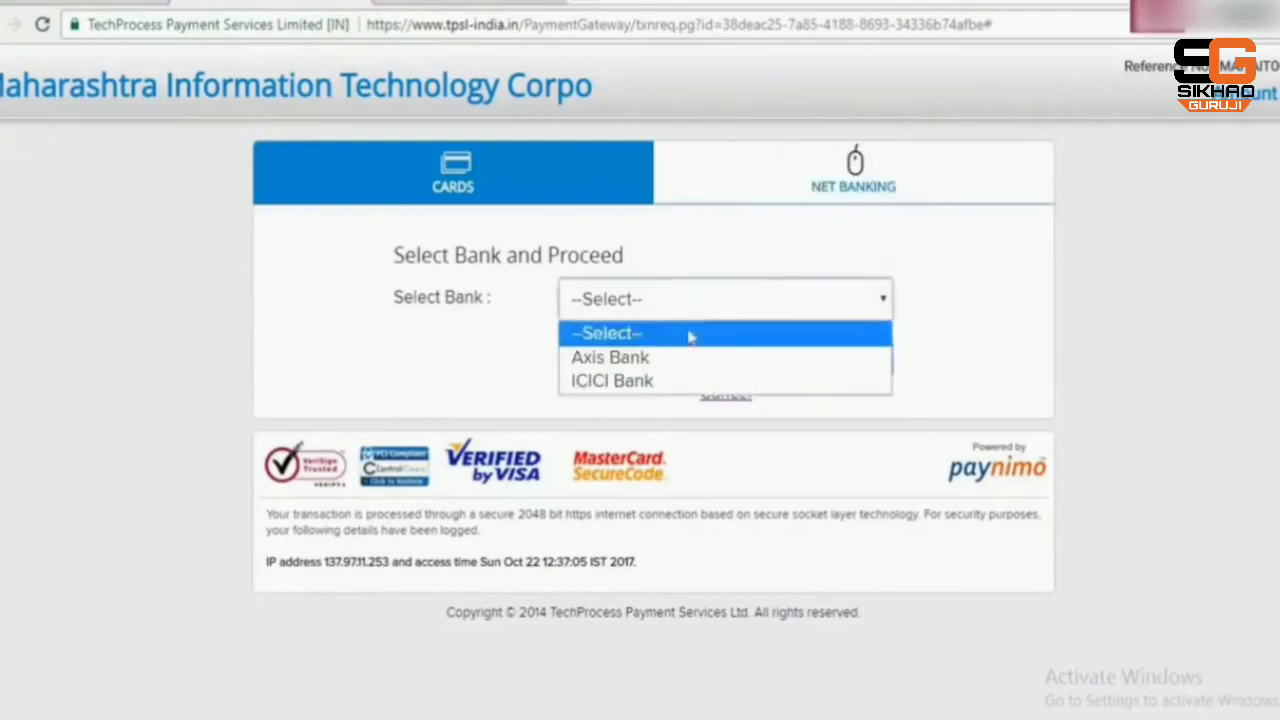
pyautogui.click(663, 380)
pyautogui.click(663, 360)
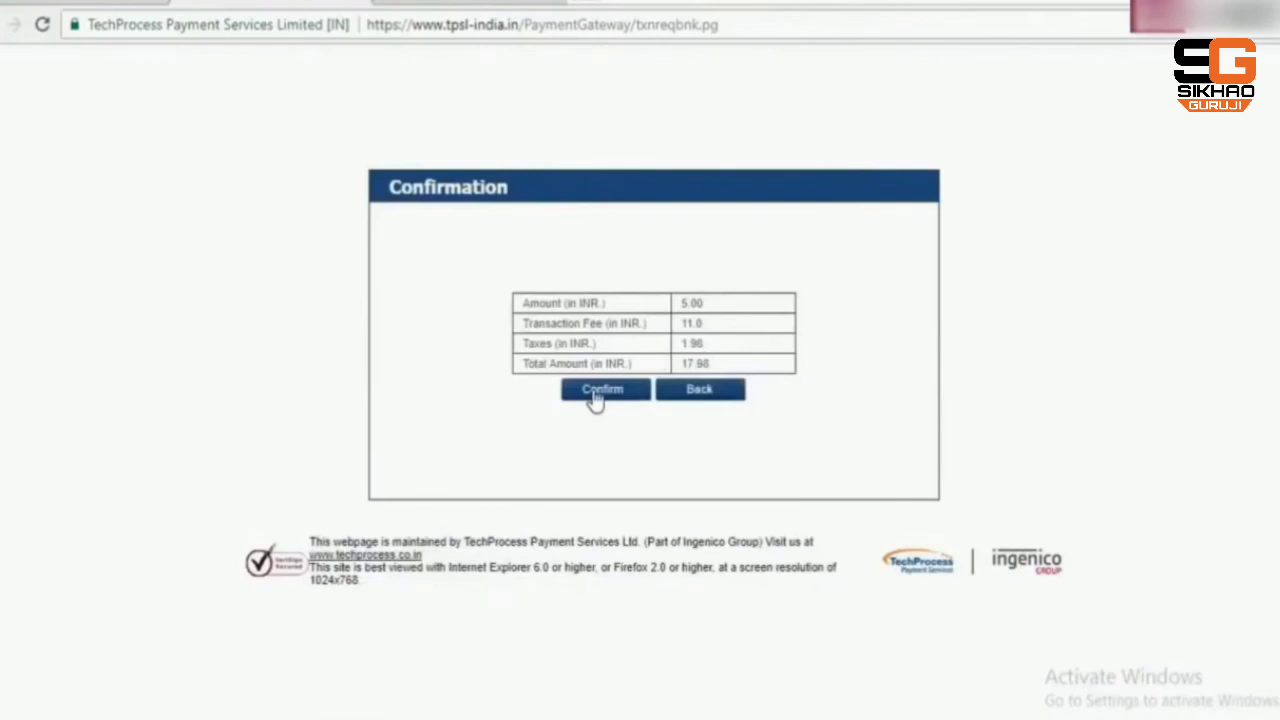
pyautogui.click(598, 392)
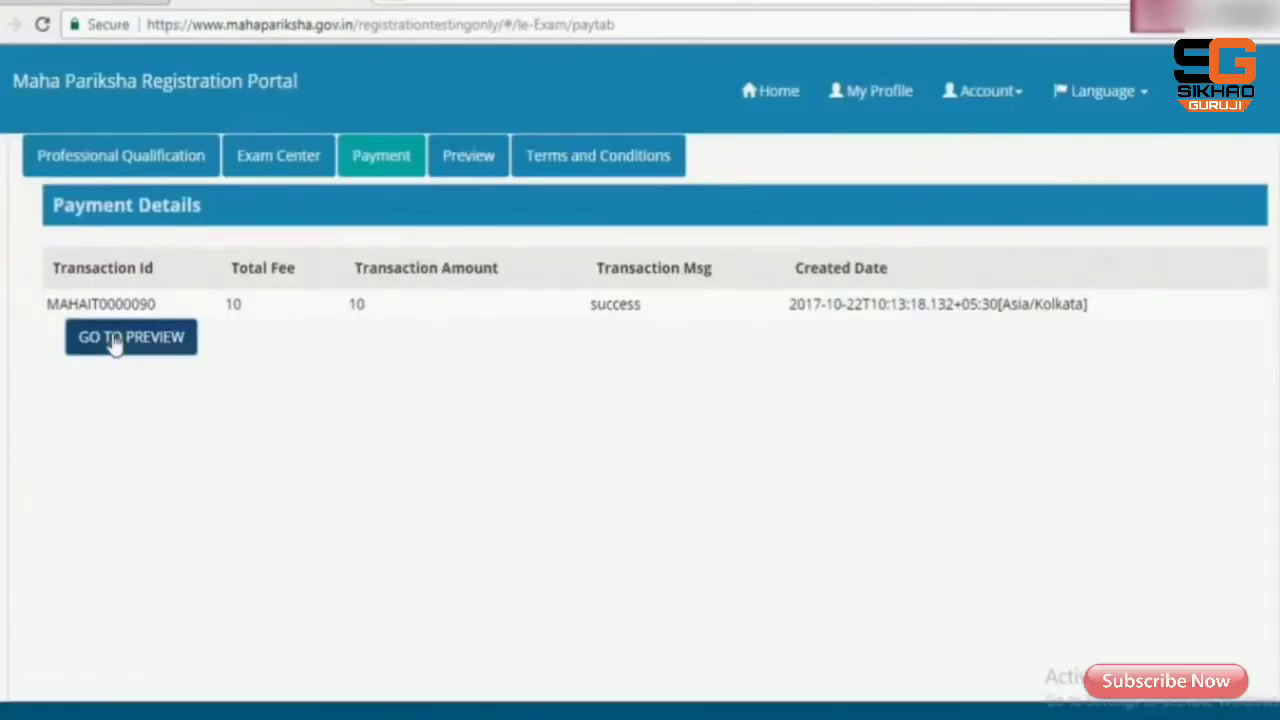
# Step: Open the application preview and review the profile, addresses, qualifications, exam center, payment and medium details
pyautogui.click(114, 340)
pyautogui.scroll(-5, 300, 365)
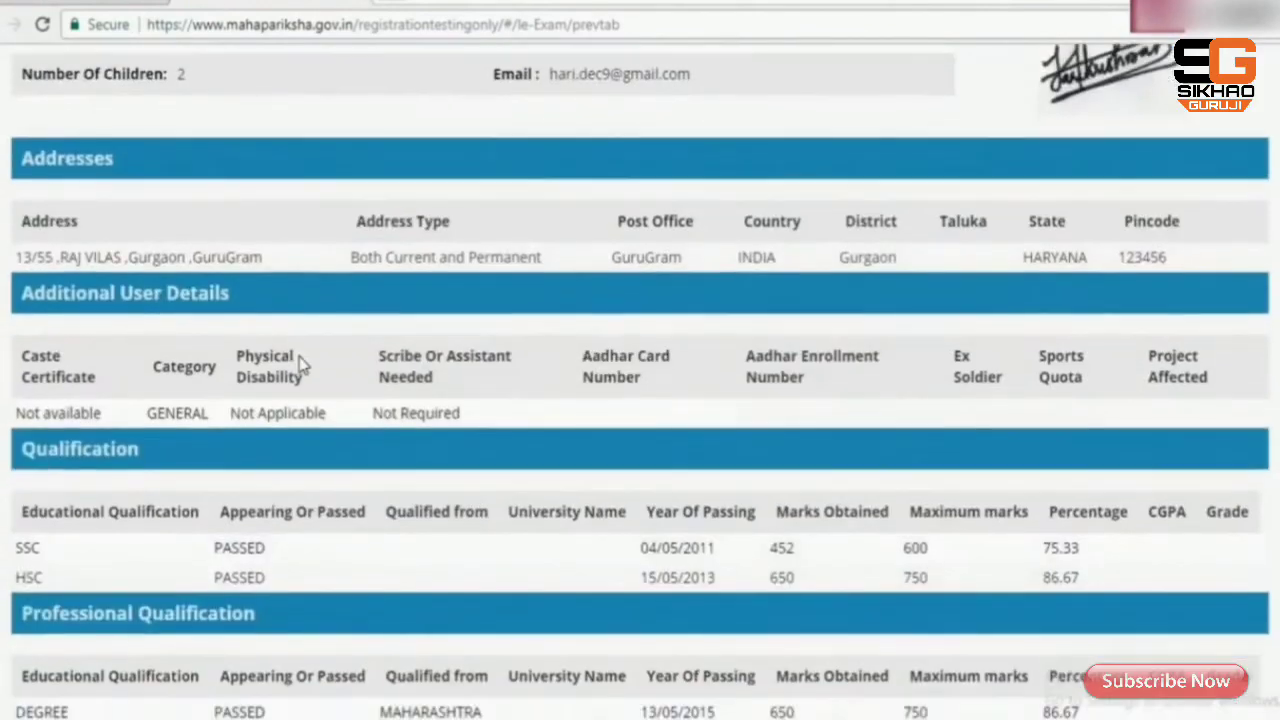
pyautogui.scroll(-5, 303, 365)
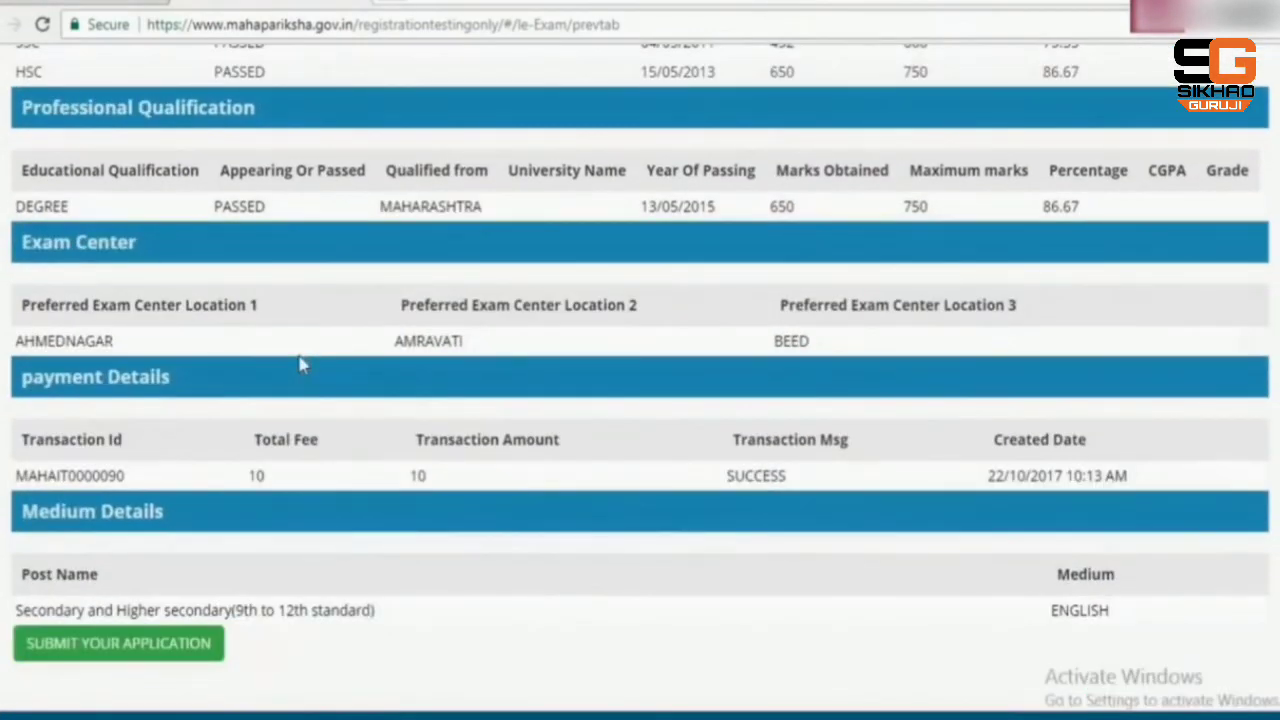
pyautogui.scroll(-1, 300, 365)
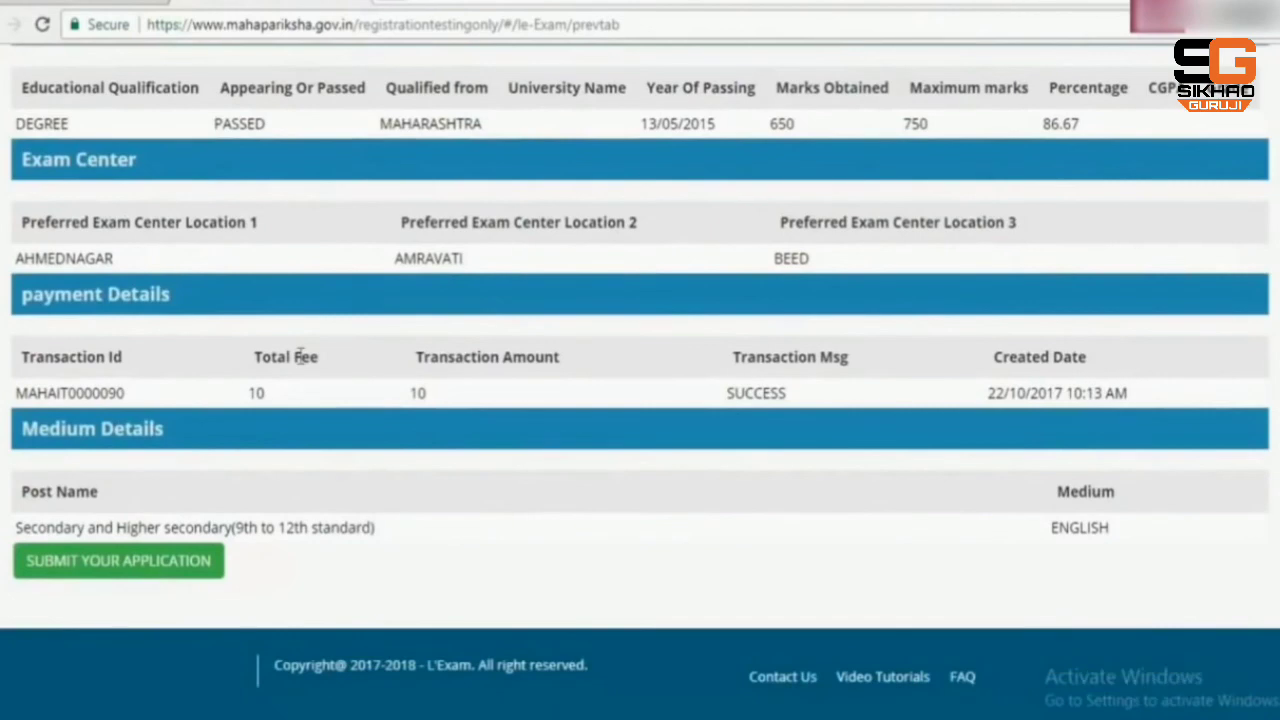
pyautogui.scroll(5, 300, 360)
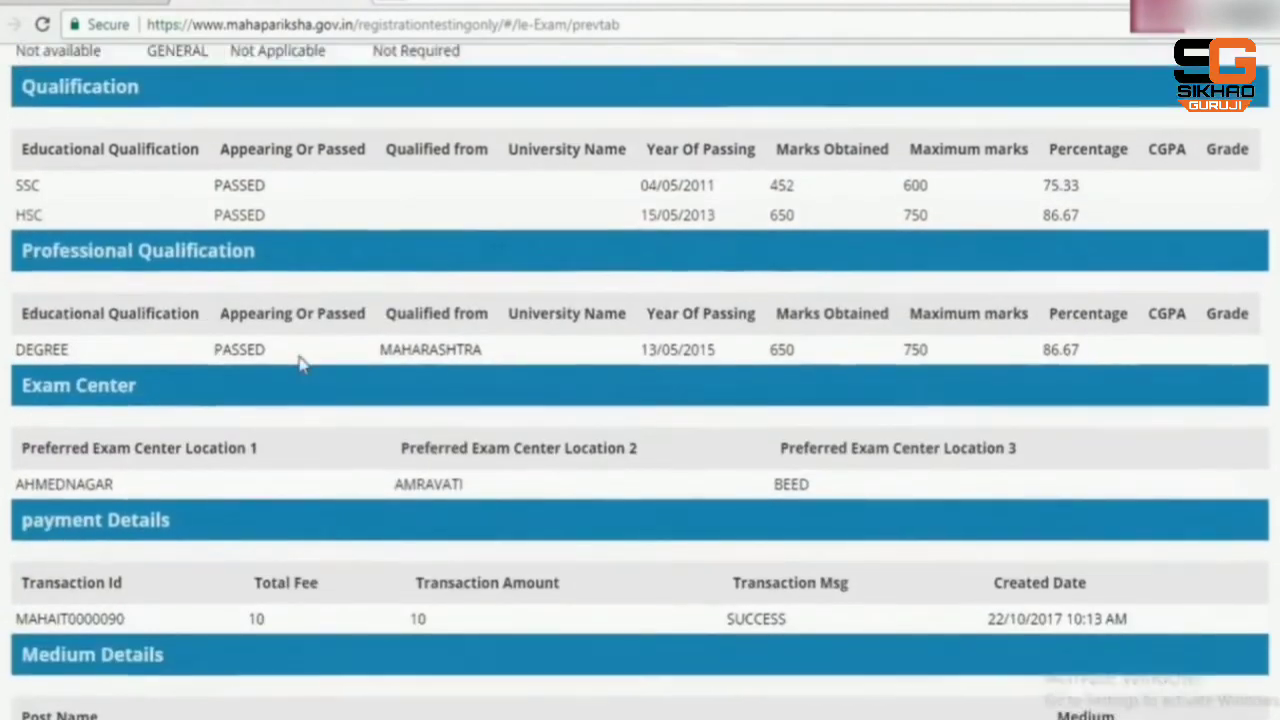
pyautogui.scroll(5, 300, 365)
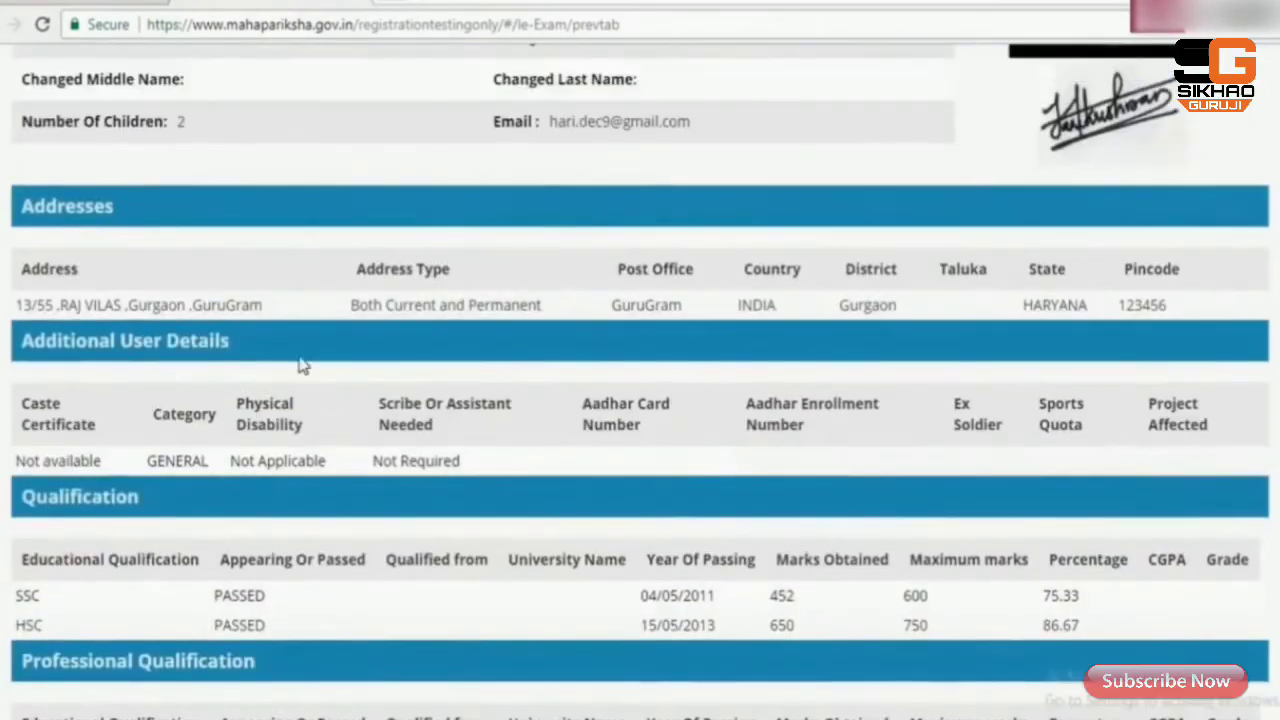
pyautogui.scroll(2, 303, 365)
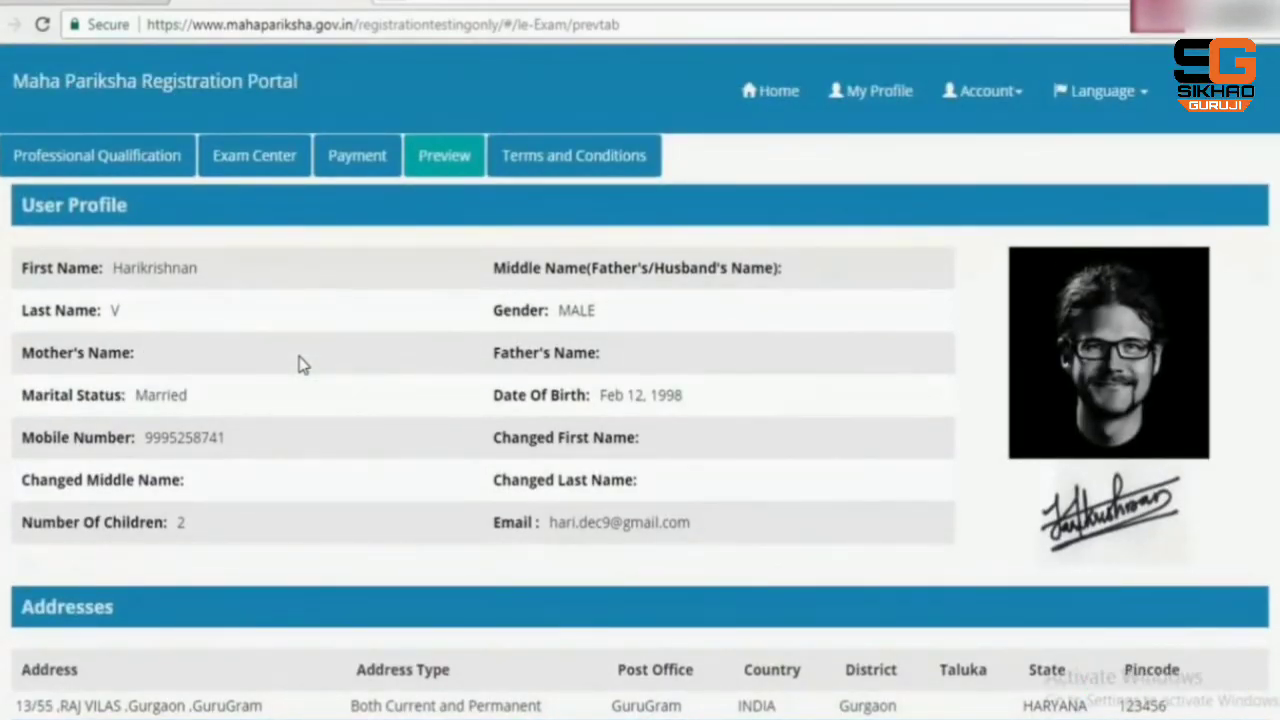
# Step: Accept the application's terms and conditions, submit the exam registration and acknowledge the confirmation
pyautogui.click(551, 170)
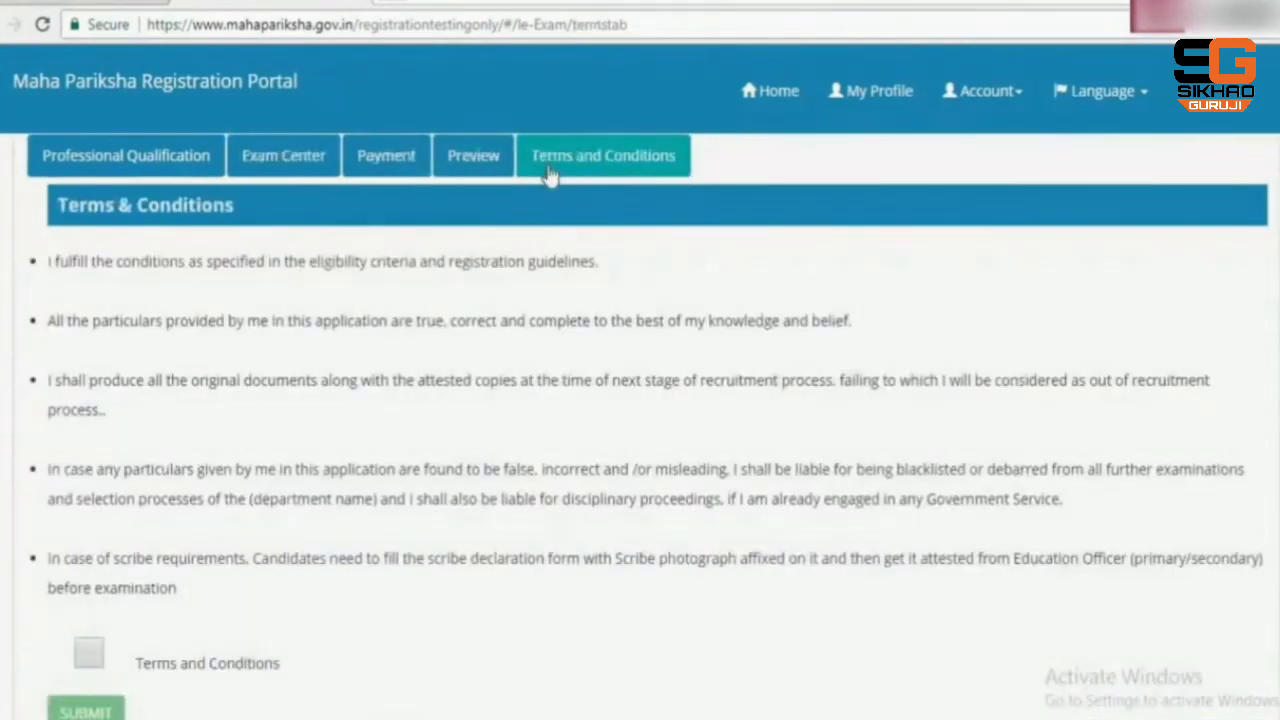
pyautogui.click(89, 652)
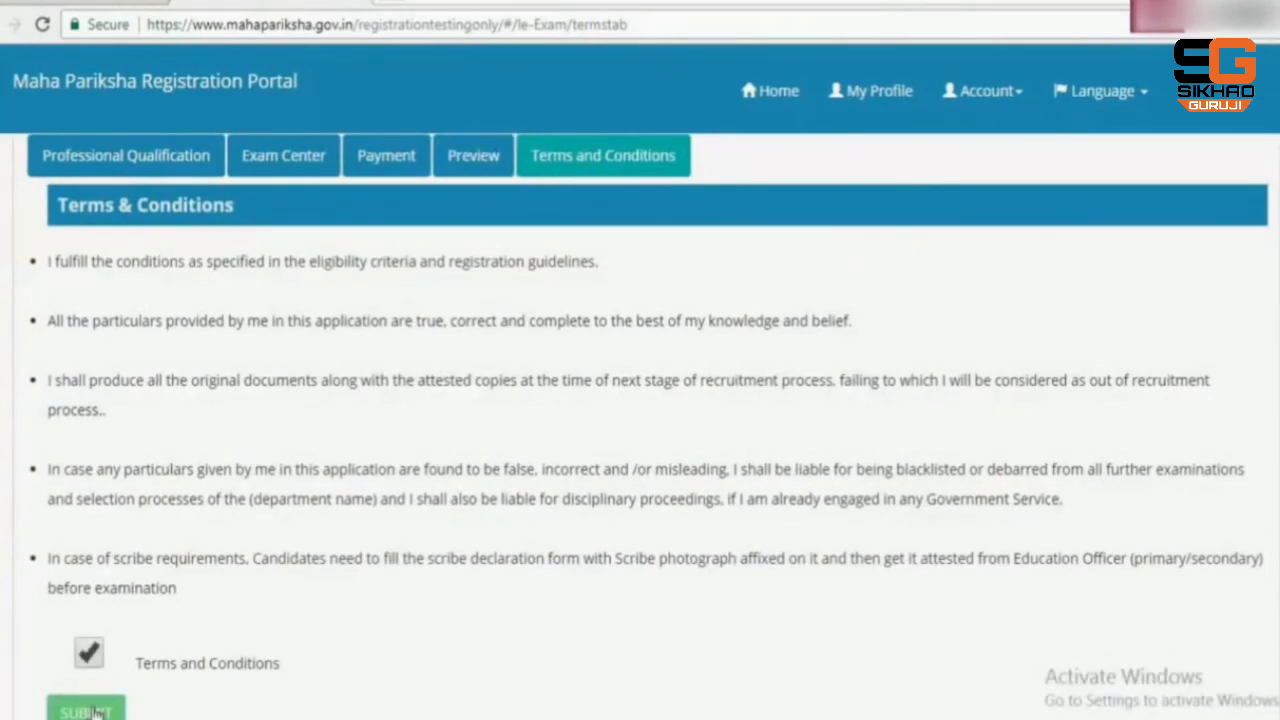
pyautogui.click(90, 711)
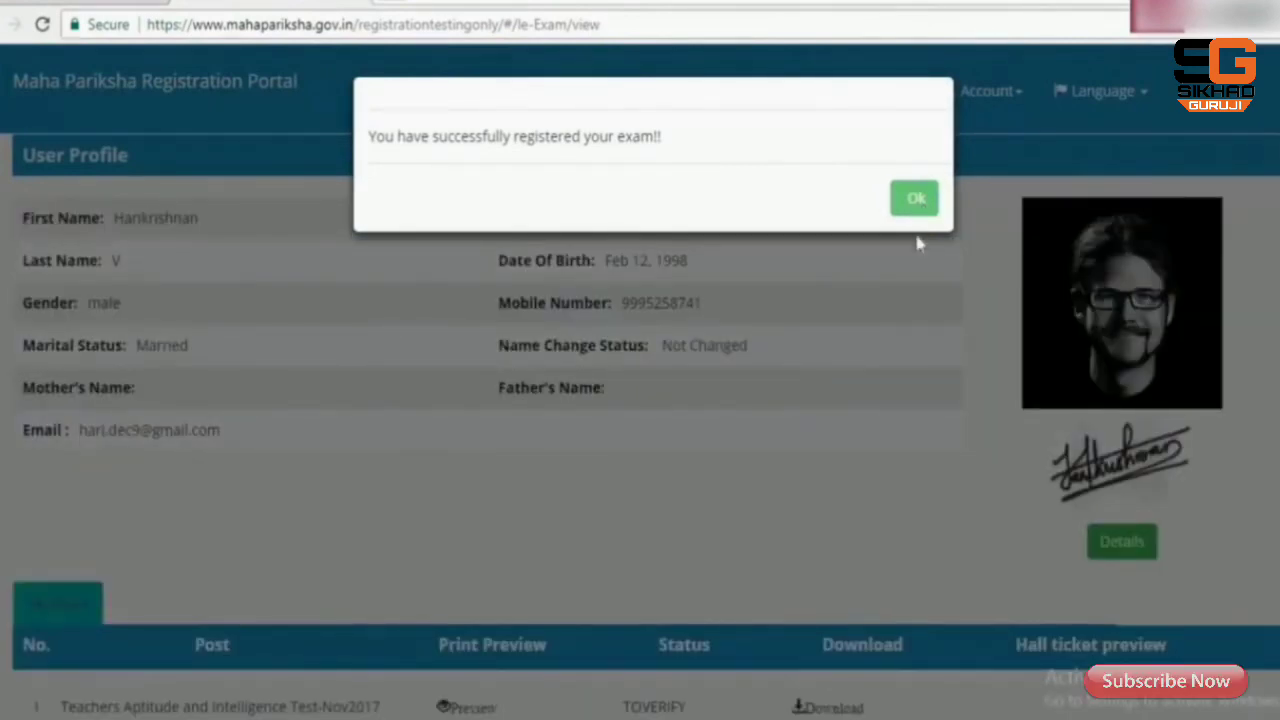
pyautogui.click(915, 199)
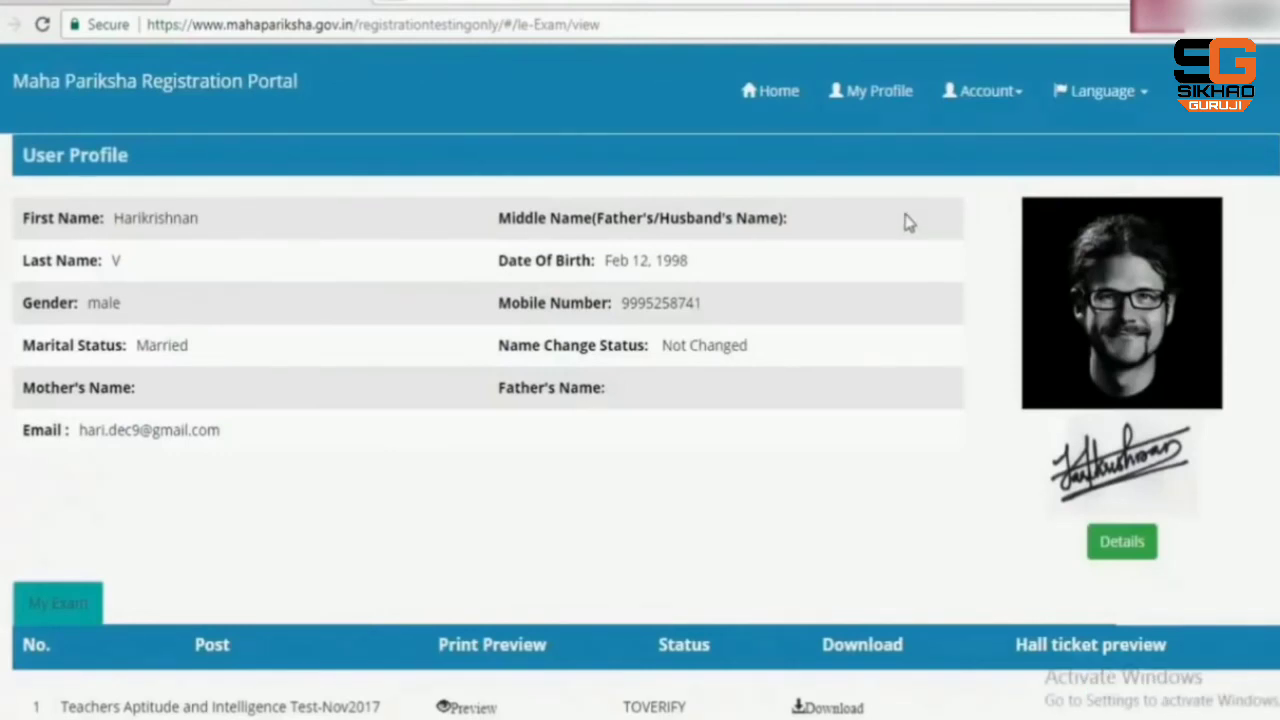
# Step: Open the print preview of the Teachers Aptitude and Intelligence Test-Nov2017 application and choose to always allow the site's pop-ups
pyautogui.scroll(-4, 908, 222)
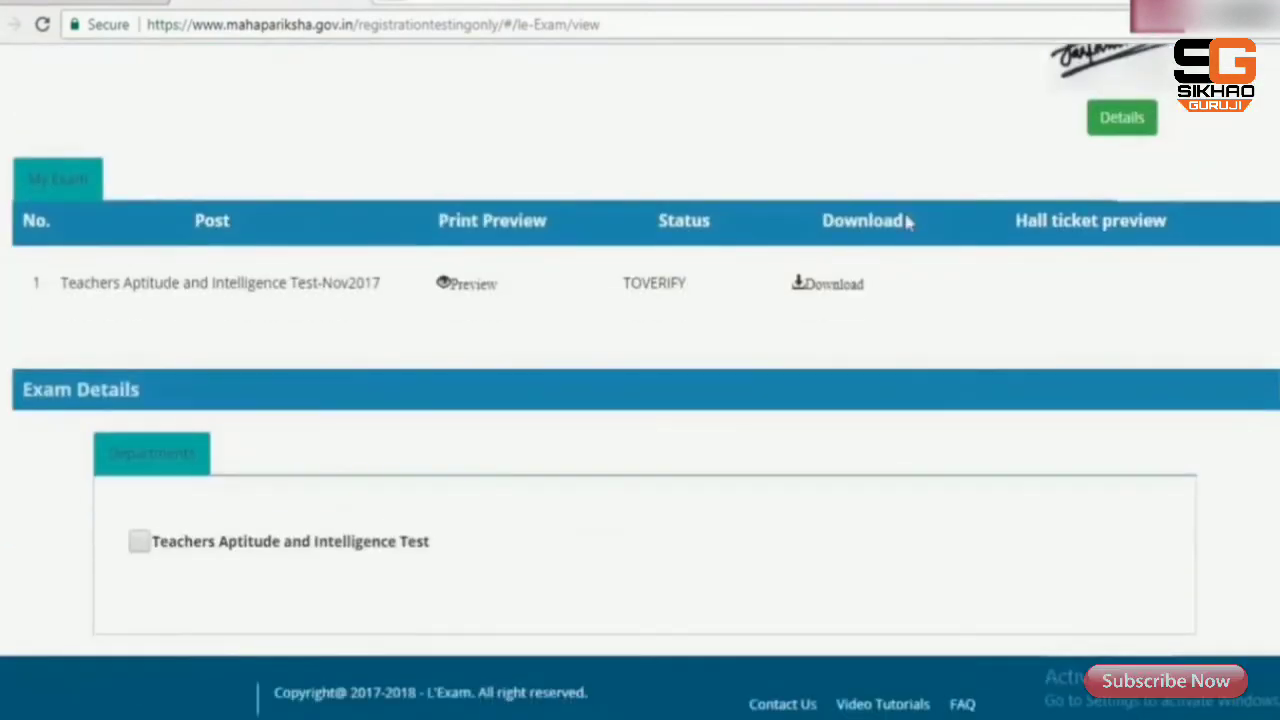
pyautogui.scroll(2, 908, 222)
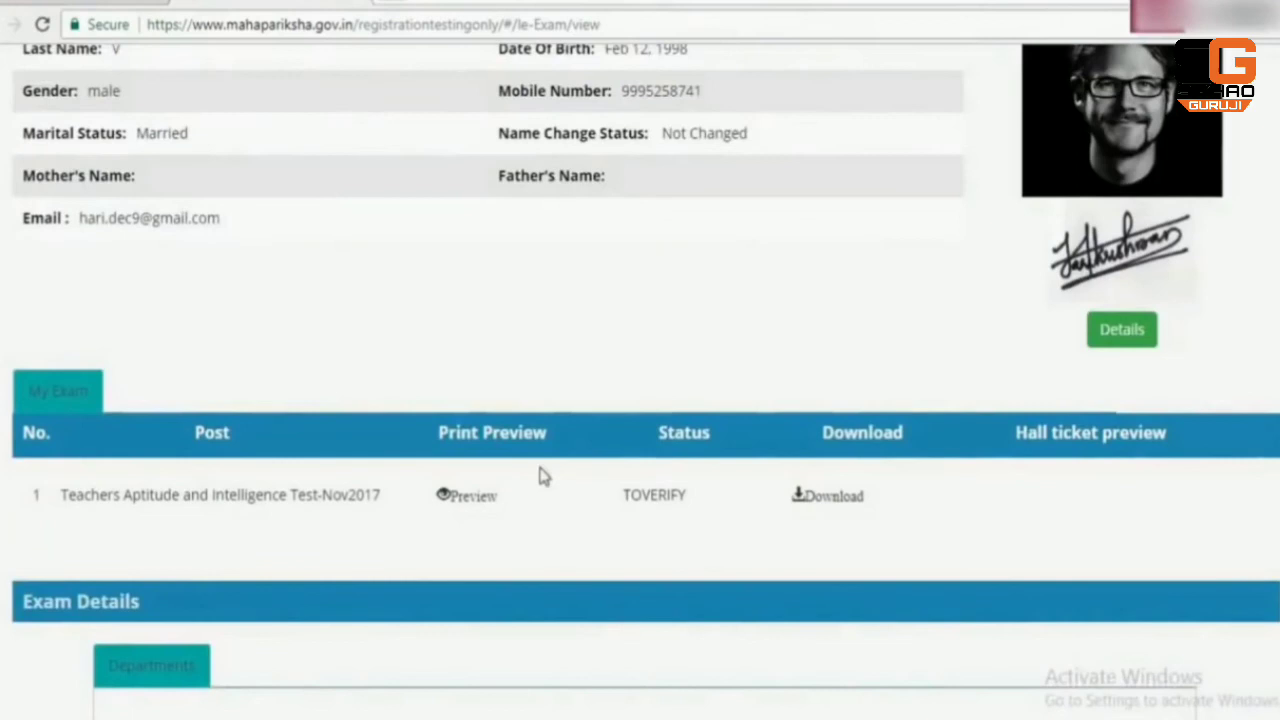
pyautogui.doubleClick(475, 505)
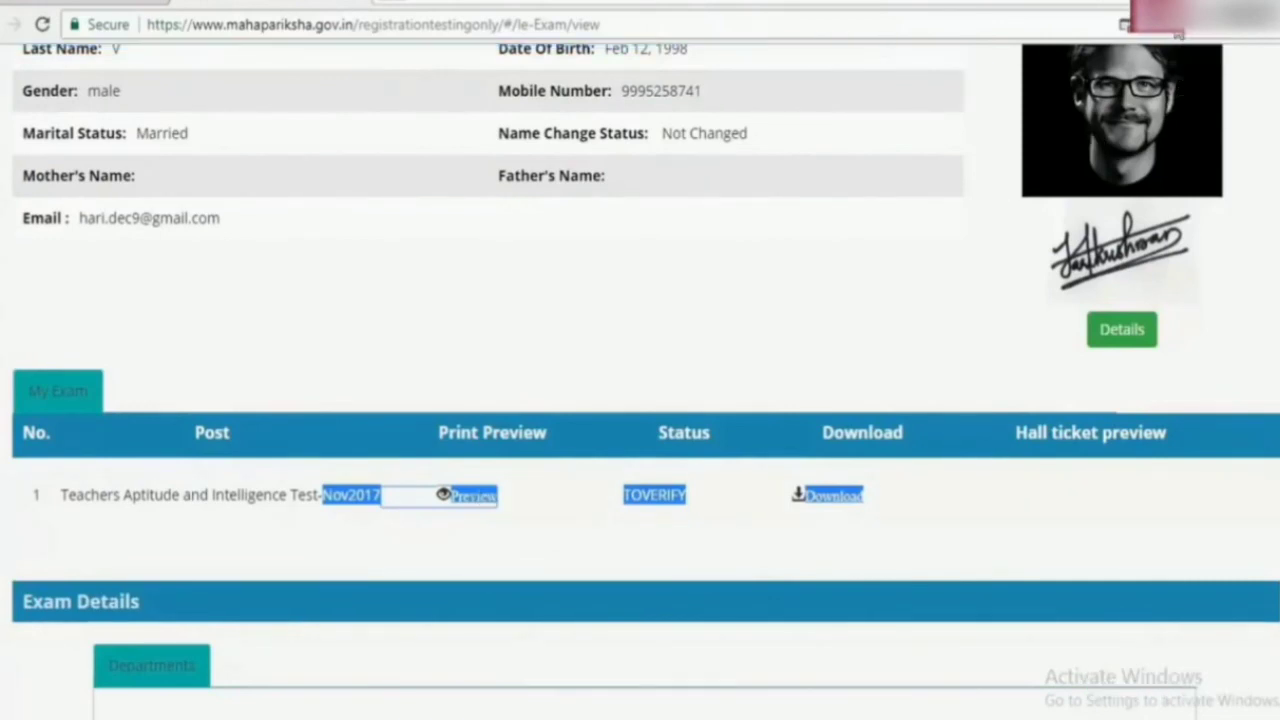
pyautogui.click(1126, 24)
pyautogui.click(858, 146)
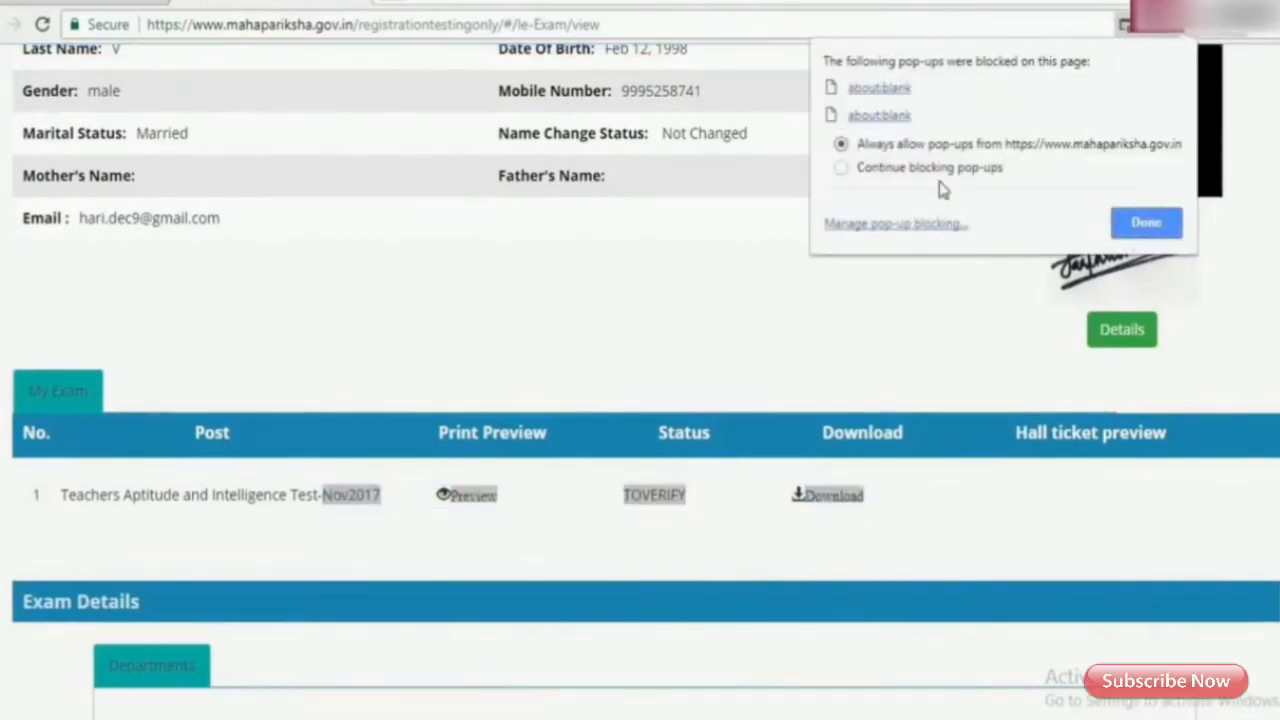